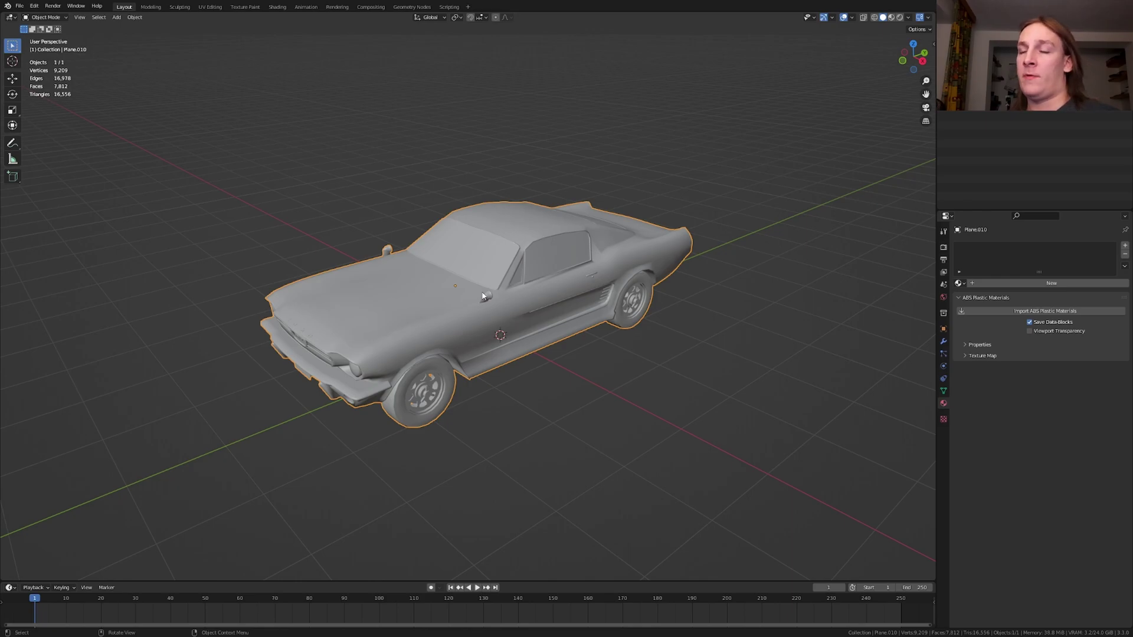
# Step: Add a blank grease pencil object next to the car
pyautogui.moveTo(483, 297); pyautogui.dragTo(511, 289, button='middle')
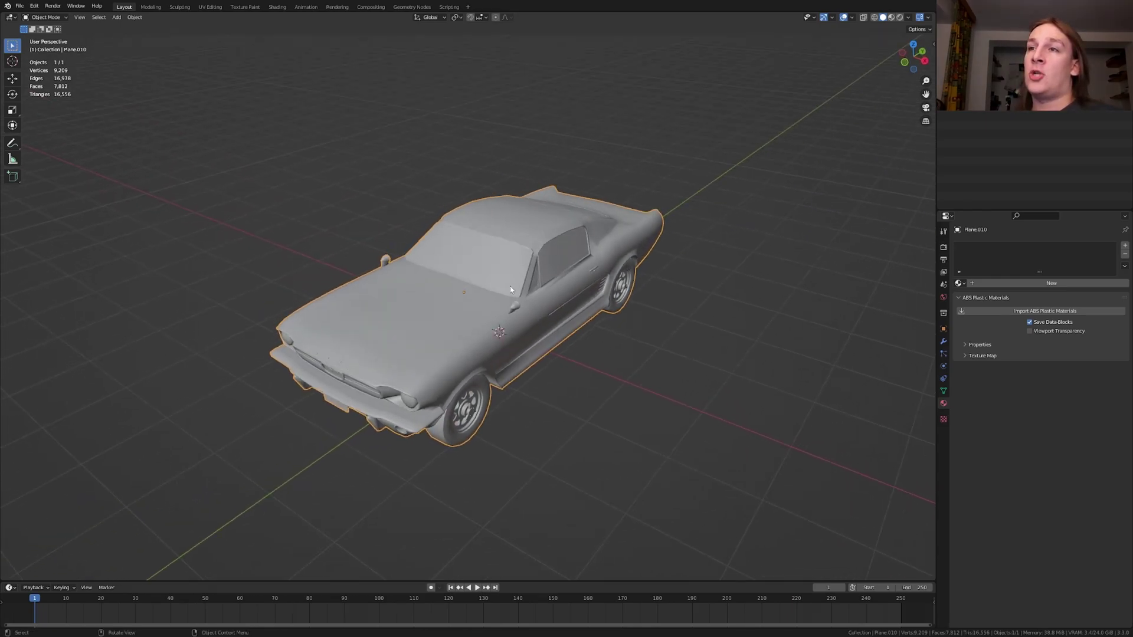
pyautogui.scroll(1, 463, 324)
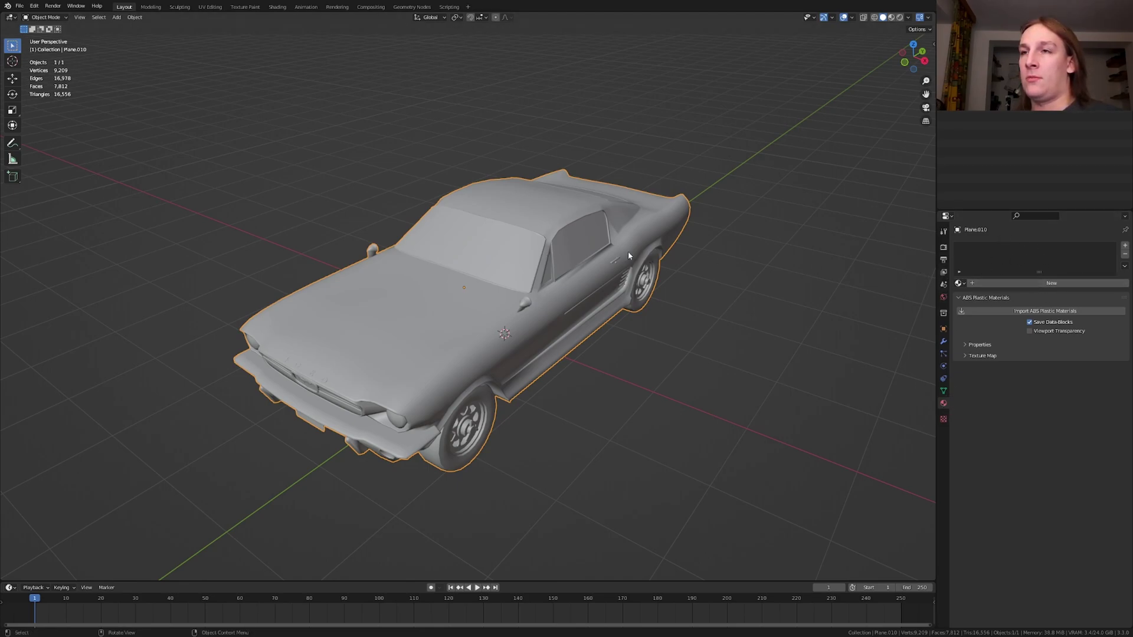
pyautogui.hotkey('shift', 'a')
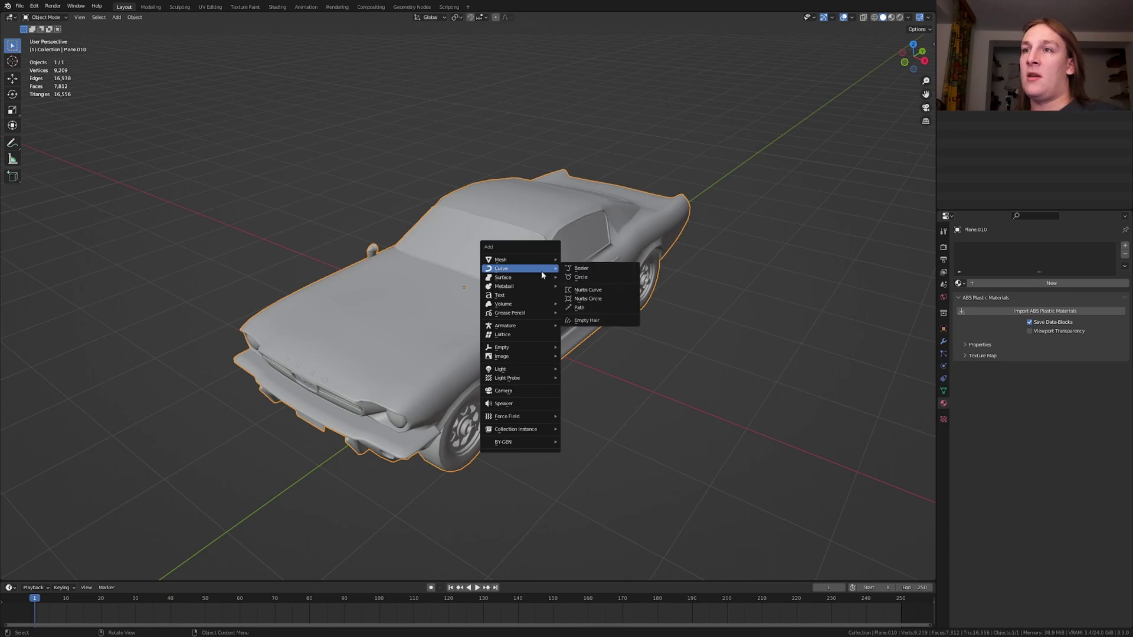
pyautogui.moveTo(538, 287)
pyautogui.moveTo(530, 312)
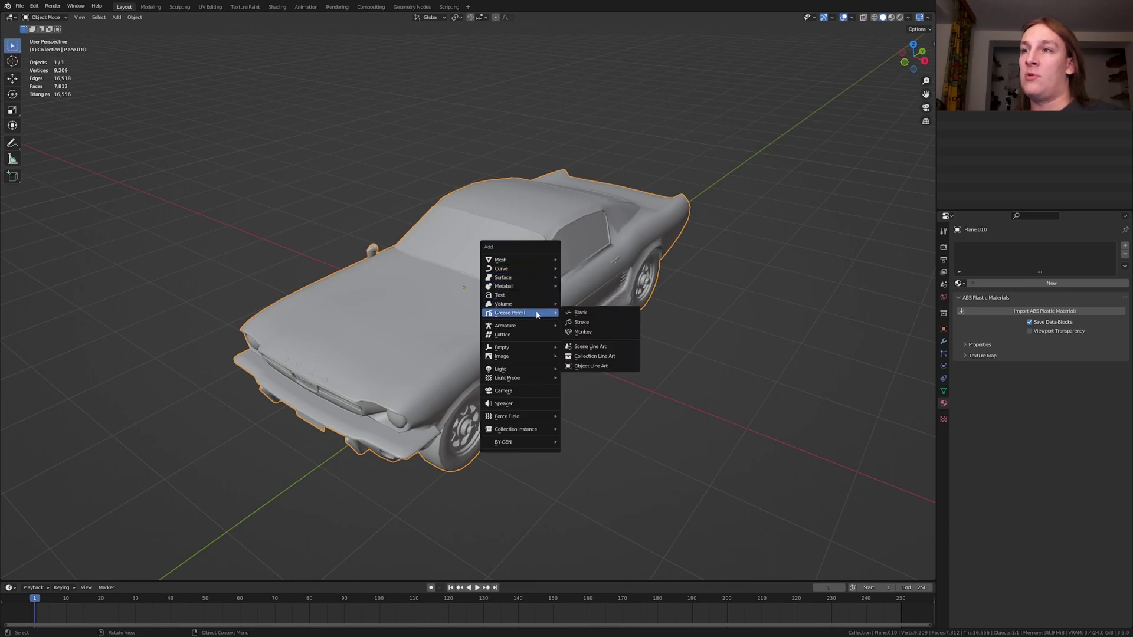
pyautogui.click(594, 315)
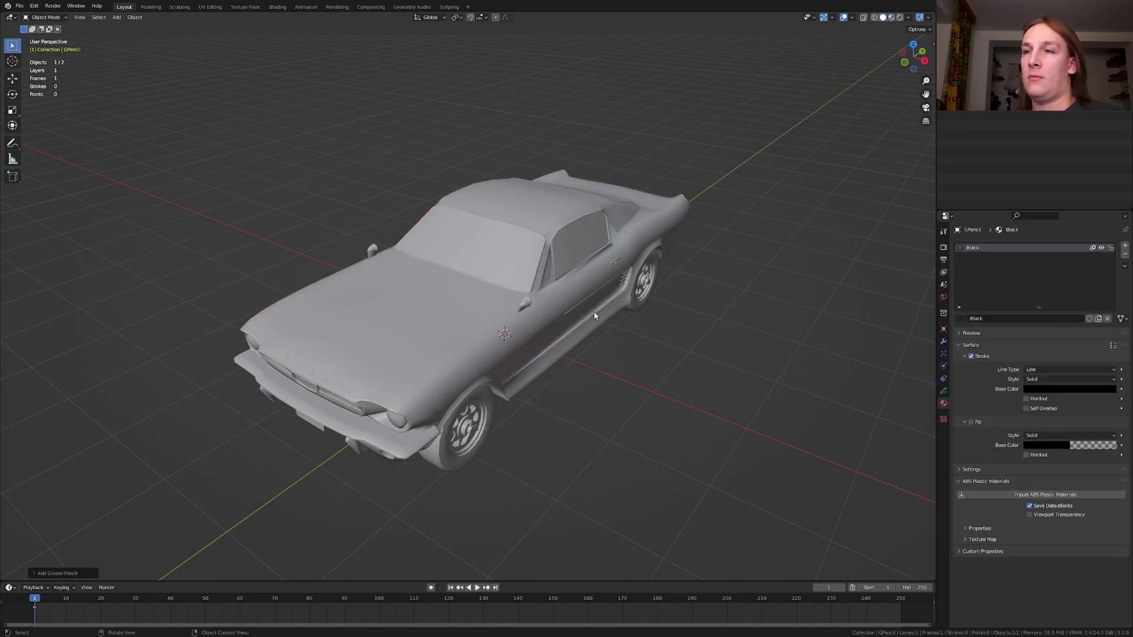
# Step: Add a Line Art modifier with Source Object Plane.010, layer GP_Layer and Black material
pyautogui.click(944, 341)
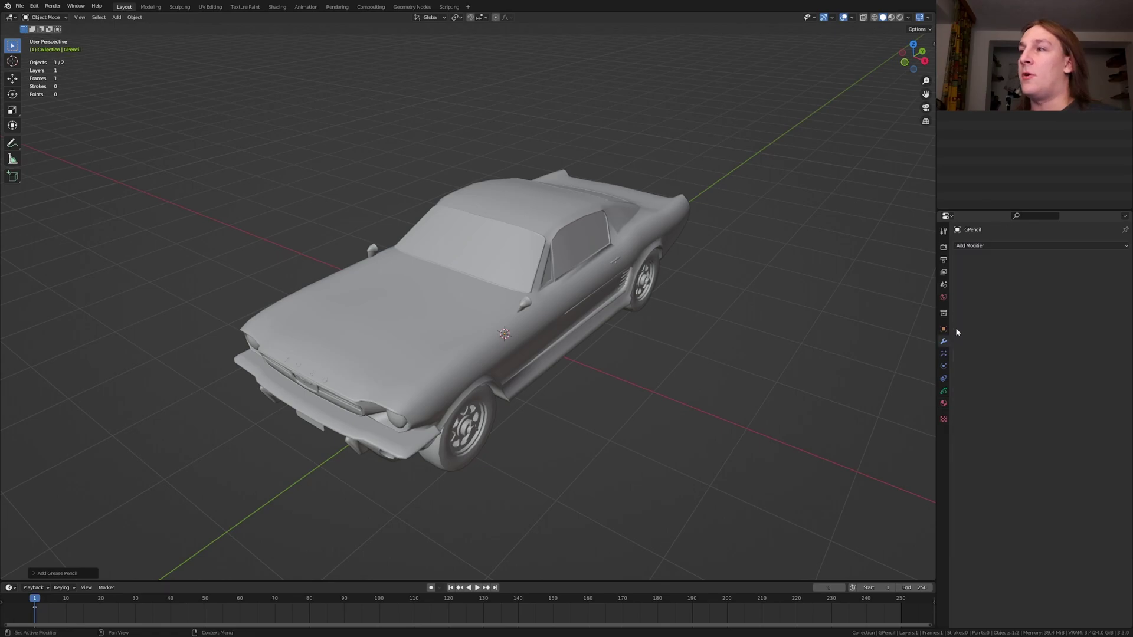
pyautogui.click(1025, 246)
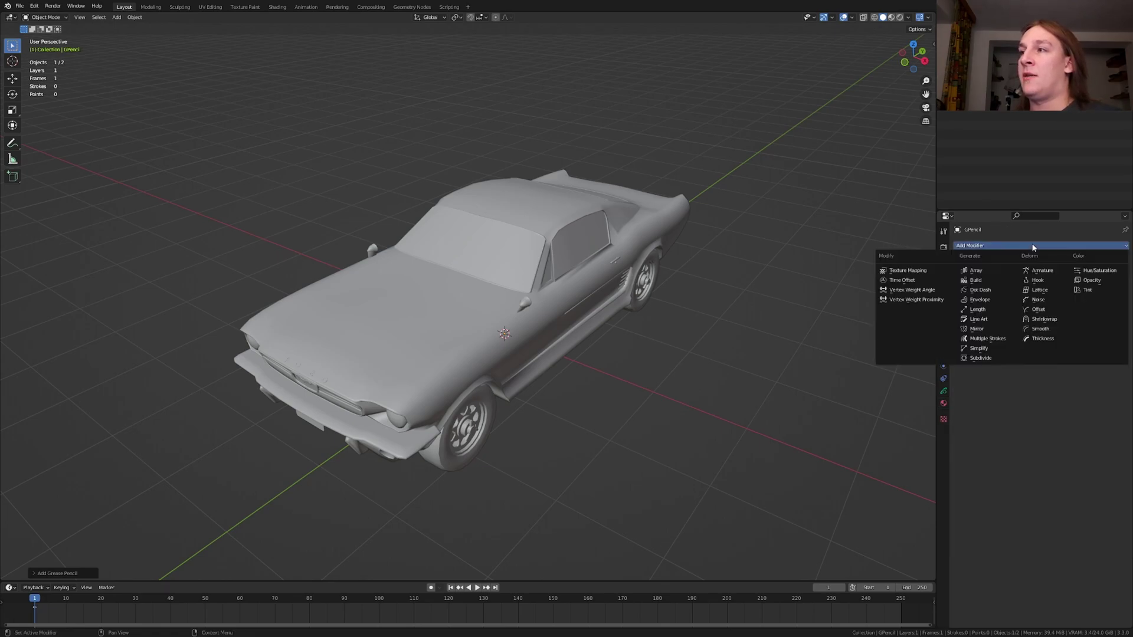
pyautogui.click(994, 321)
pyautogui.click(1072, 274)
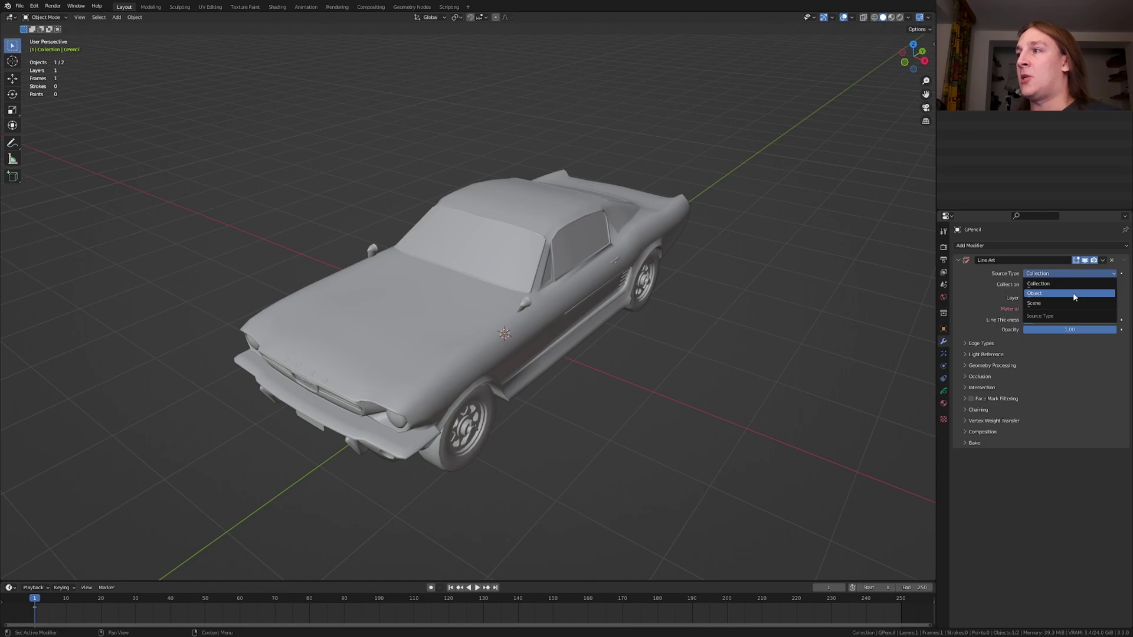
pyautogui.click(1059, 296)
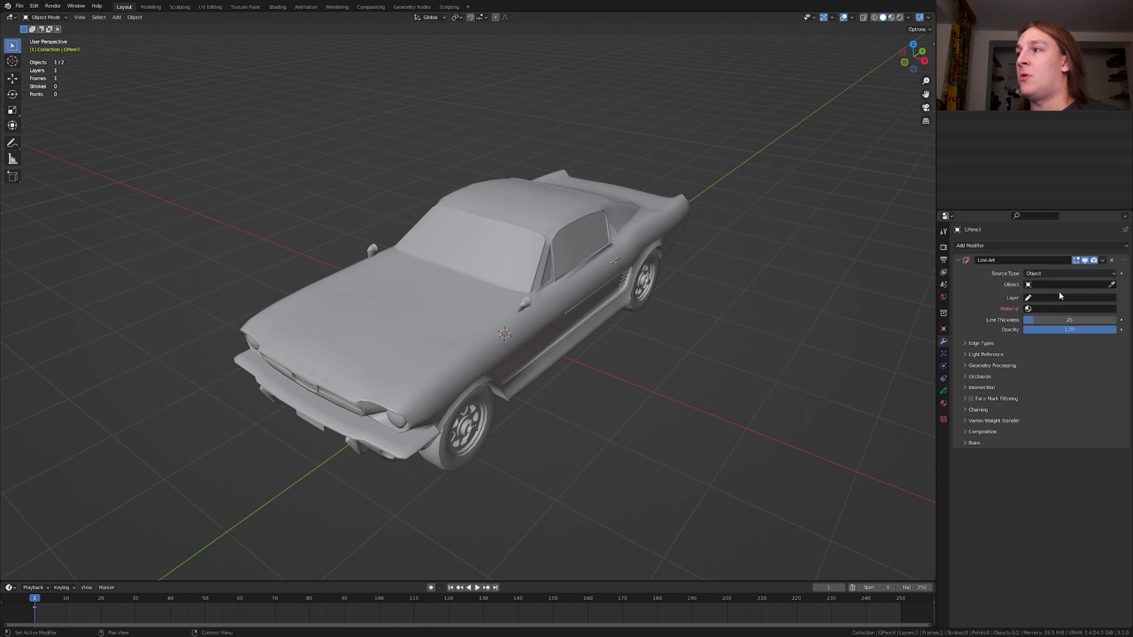
pyautogui.click(1112, 285)
pyautogui.click(656, 220)
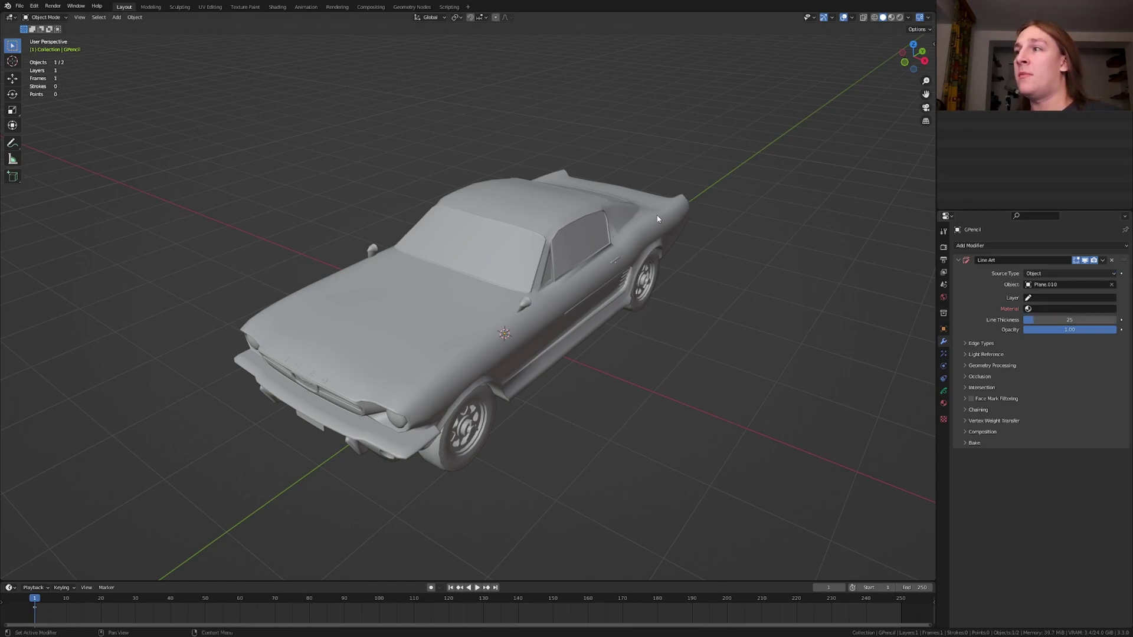
pyautogui.click(1030, 298)
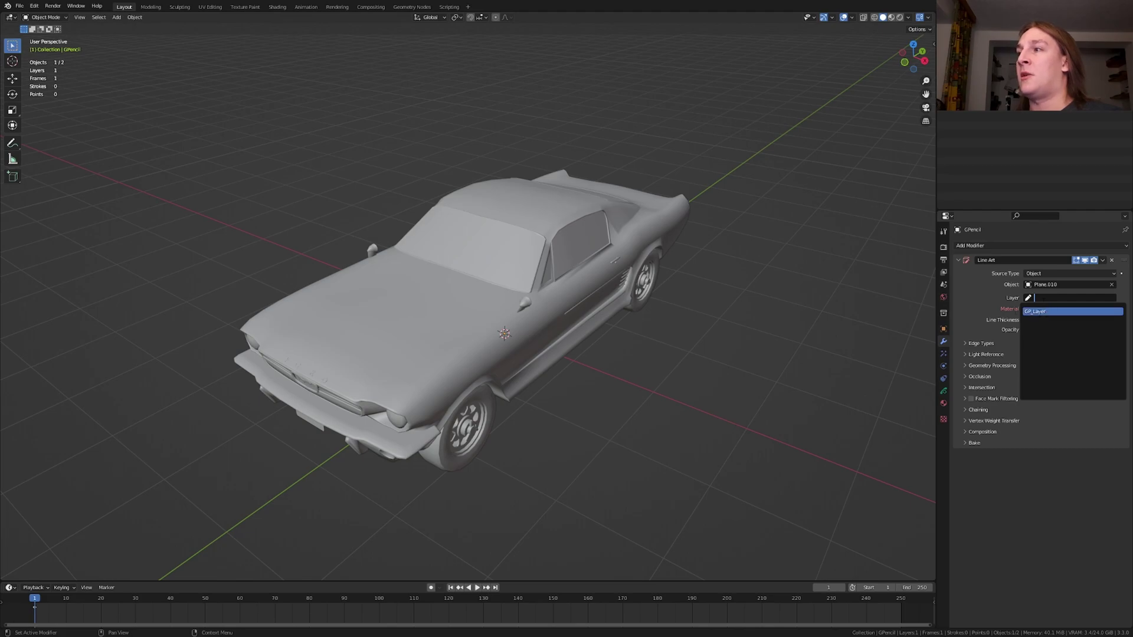
pyautogui.click(1039, 311)
pyautogui.click(1056, 308)
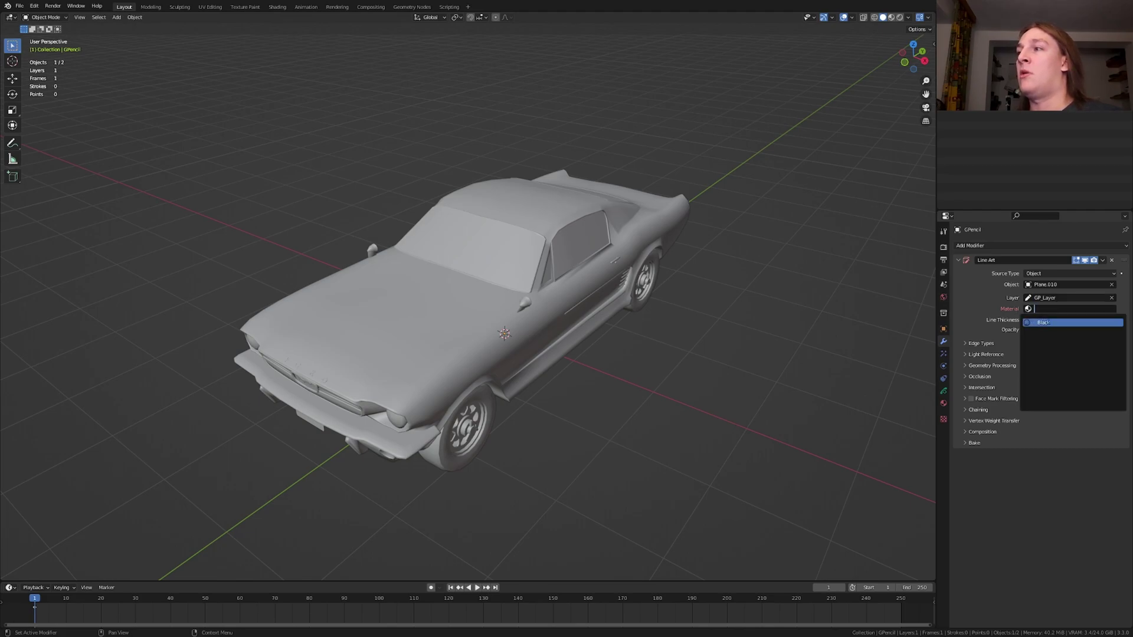
pyautogui.click(1049, 322)
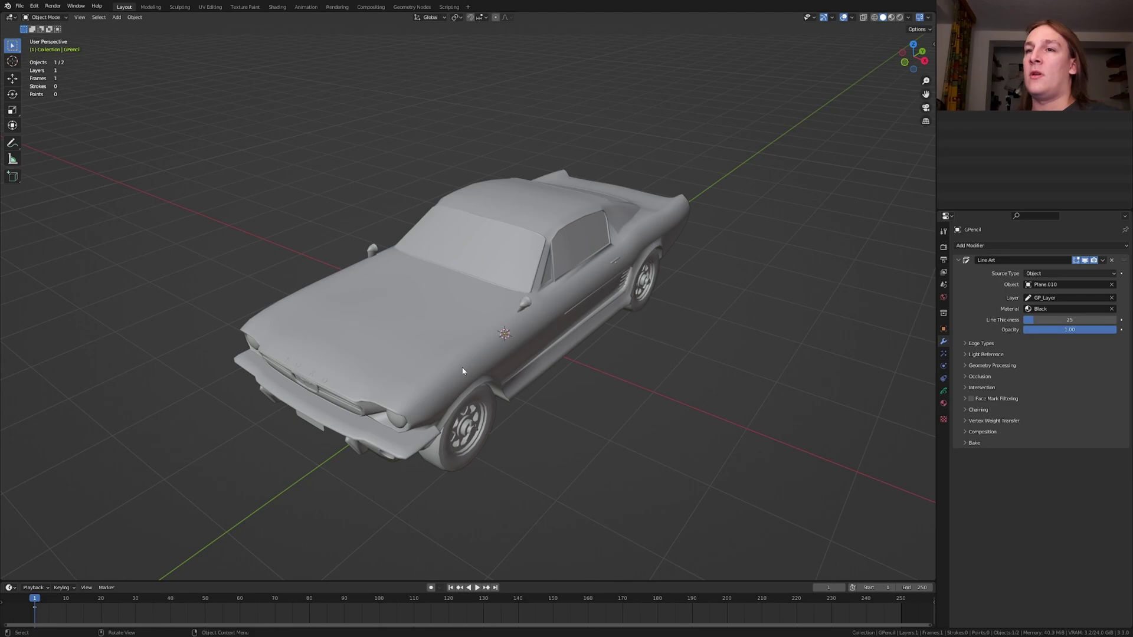
# Step: Add a camera aligned to the current view of the car's front corner
pyautogui.moveTo(566, 342); pyautogui.dragTo(479, 349, button='middle')
pyautogui.hotkey('shift', 'a')
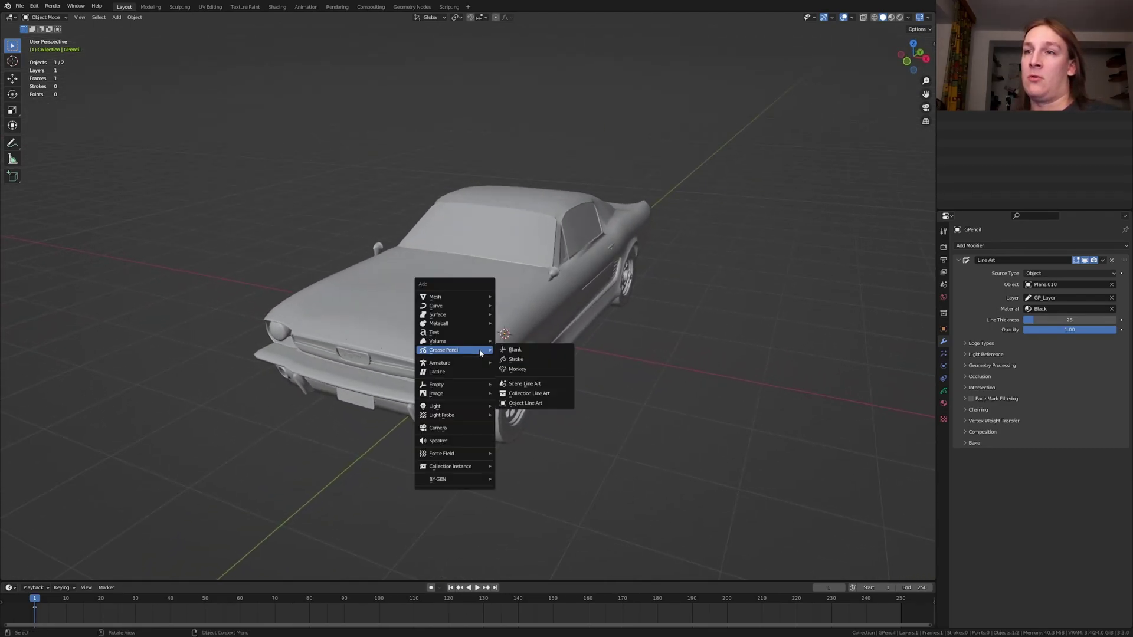
pyautogui.click(465, 428)
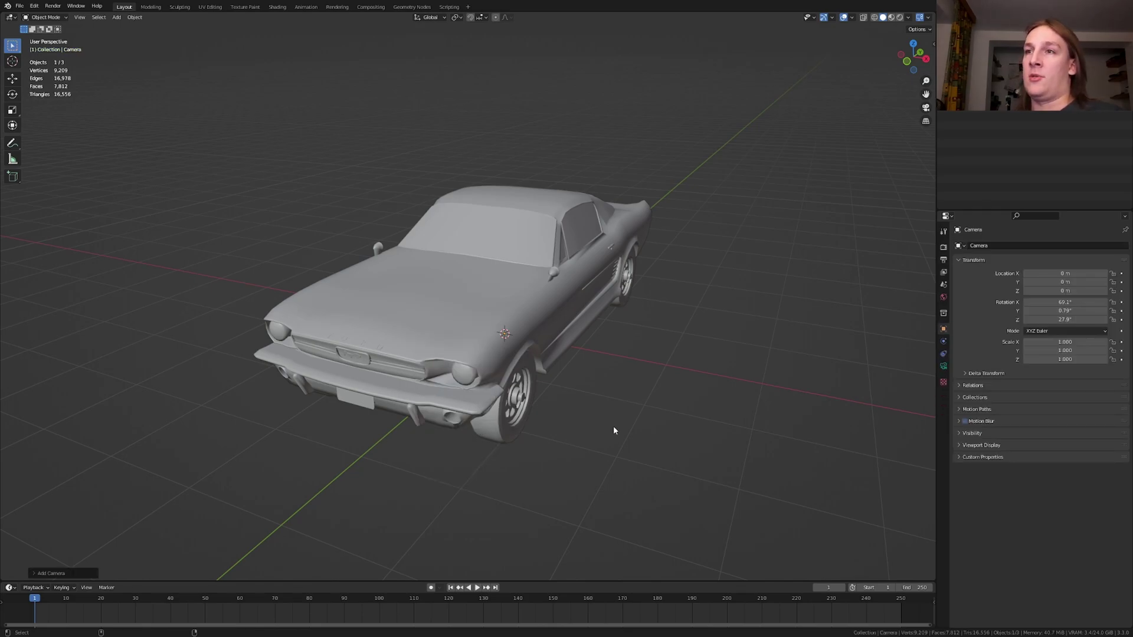
pyautogui.press('ctrl+alt+KP_0')
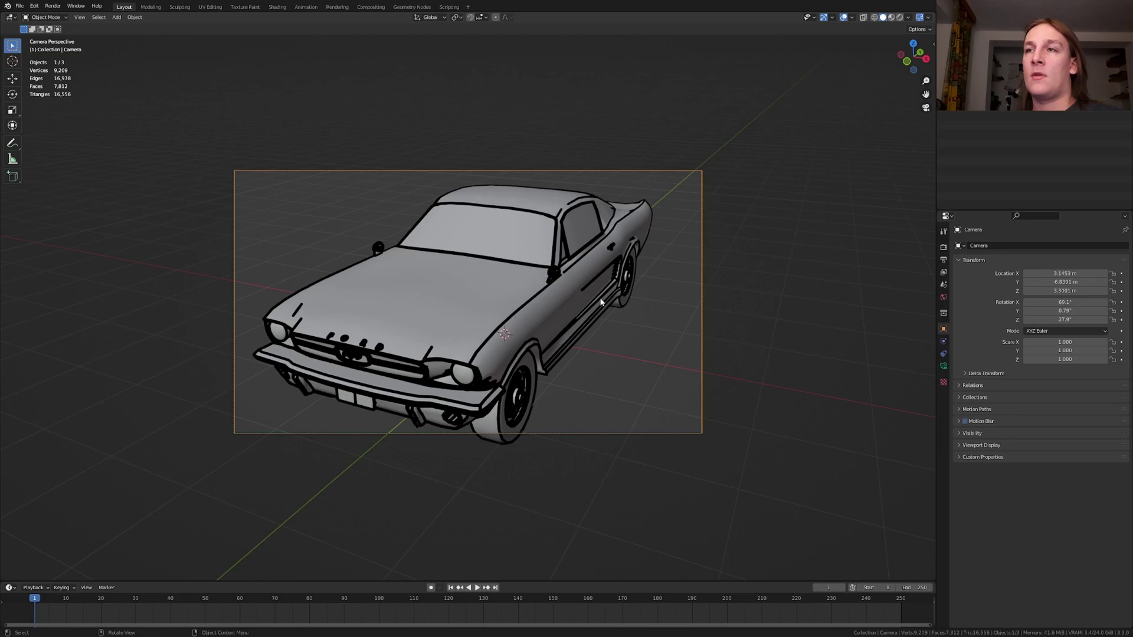
# Step: Orbit around the car, then try moving and rotating the camera, cancelling both
pyautogui.moveTo(578, 223); pyautogui.dragTo(684, 168, button='middle')
pyautogui.scroll(-3, 198, 440)
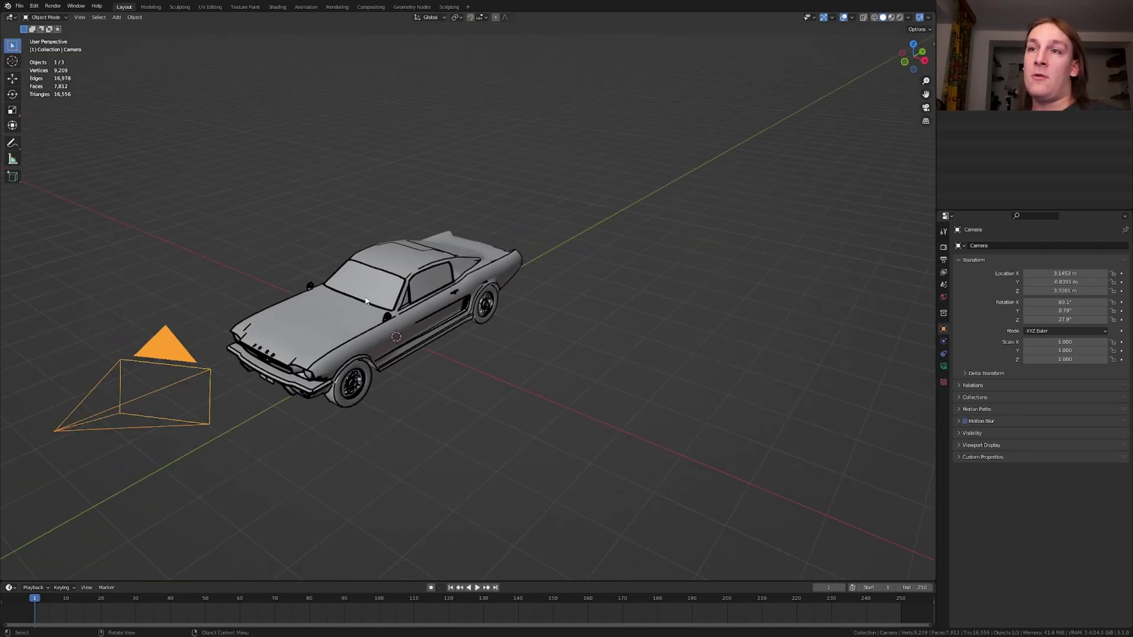
pyautogui.moveTo(468, 291); pyautogui.dragTo(554, 361, button='middle')
pyautogui.click(483, 295)
pyautogui.scroll(2, 502, 319)
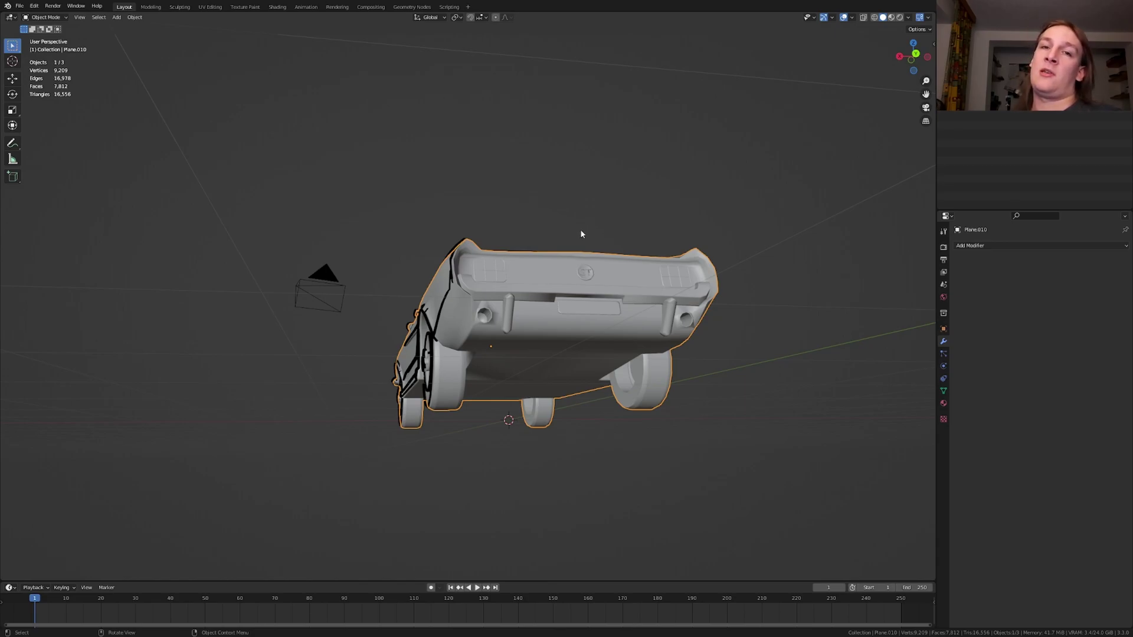
pyautogui.moveTo(581, 234); pyautogui.dragTo(531, 248, button='middle')
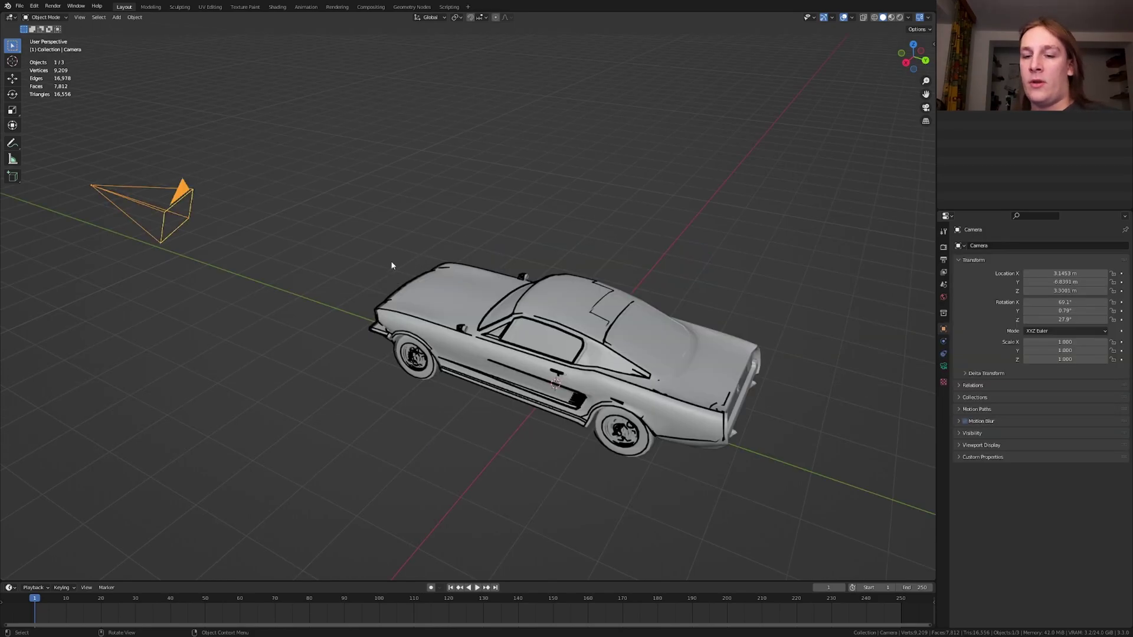
pyautogui.moveTo(391, 265); pyautogui.dragTo(388, 271, button='middle')
pyautogui.press('g')
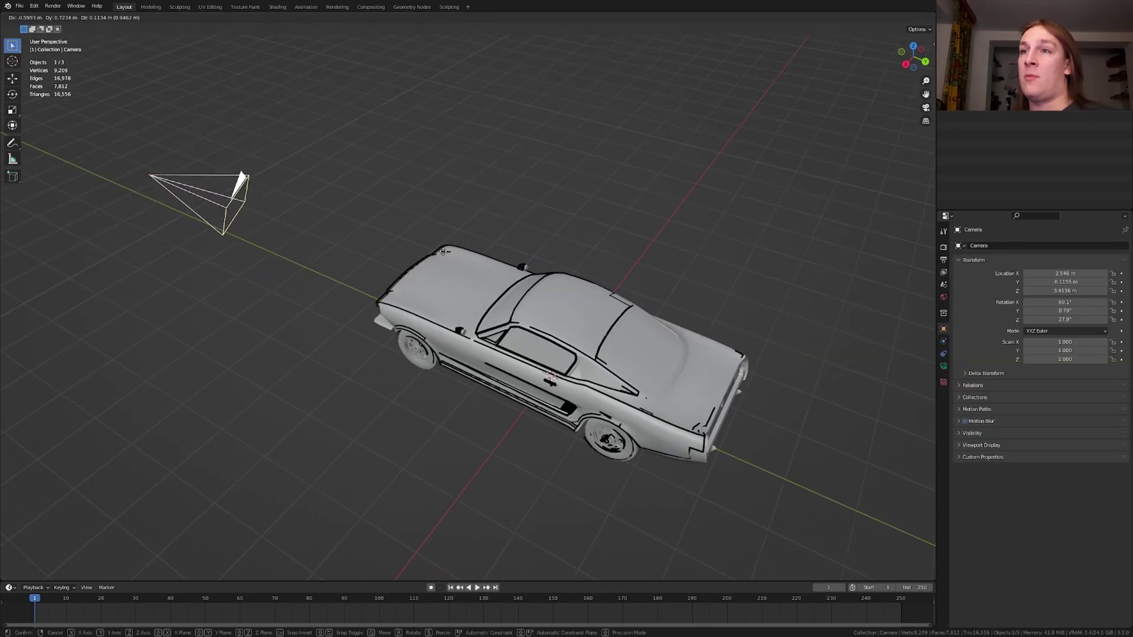
pyautogui.click(465, 216)
pyautogui.press('r')
pyautogui.press('r')
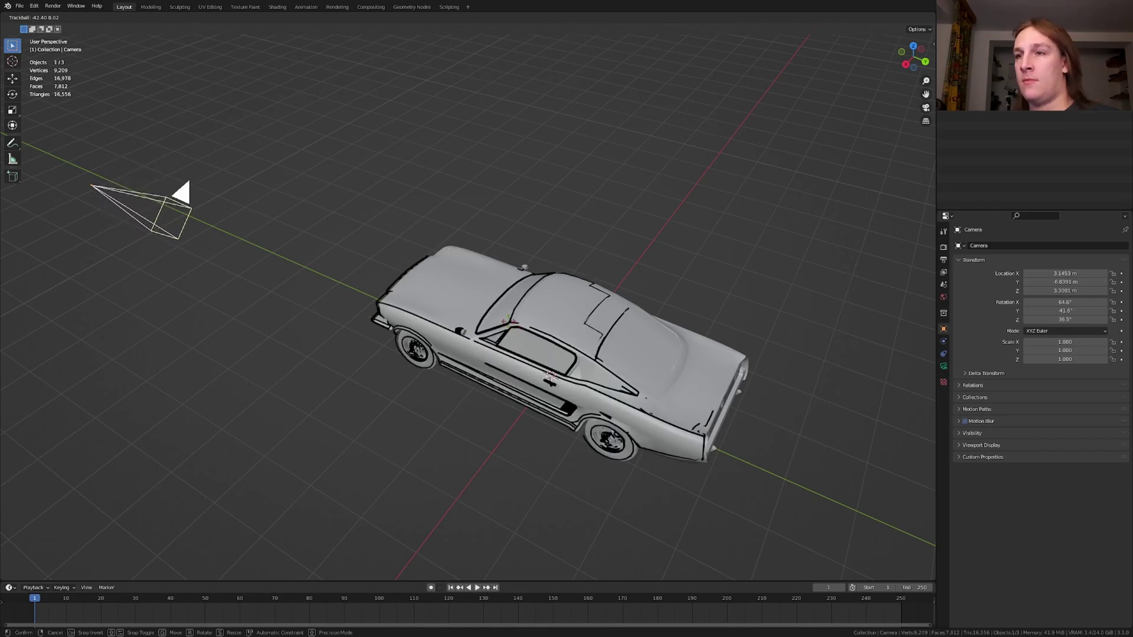
pyautogui.click(510, 323)
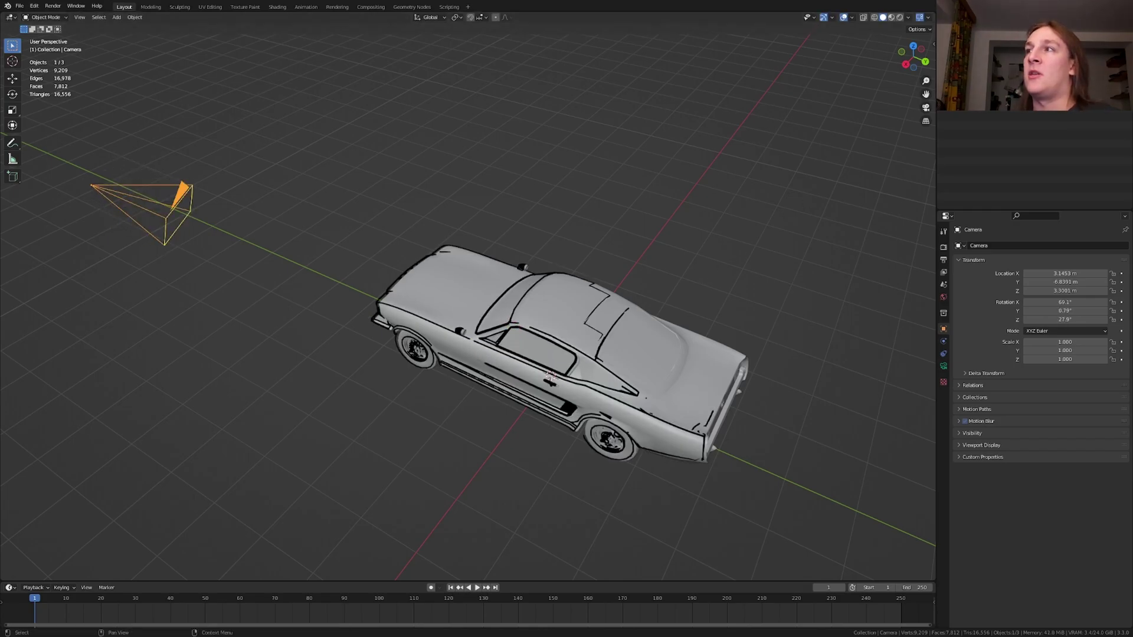
# Step: Add a Build modifier to the line art object with 250 frames
pyautogui.click(973, 177)
pyautogui.click(997, 247)
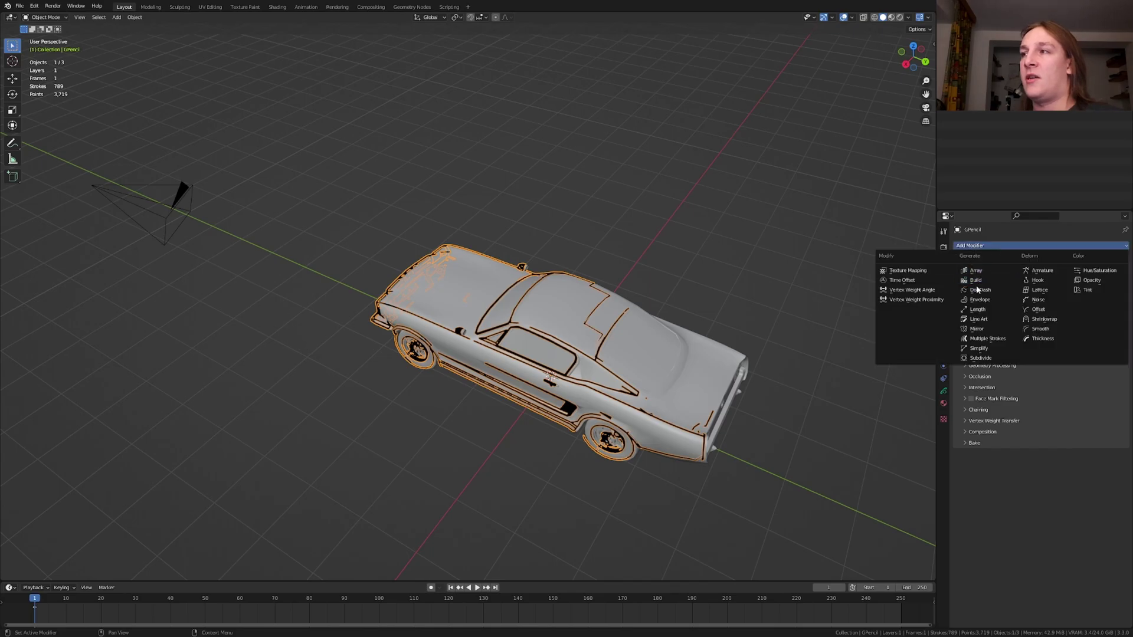
pyautogui.click(979, 282)
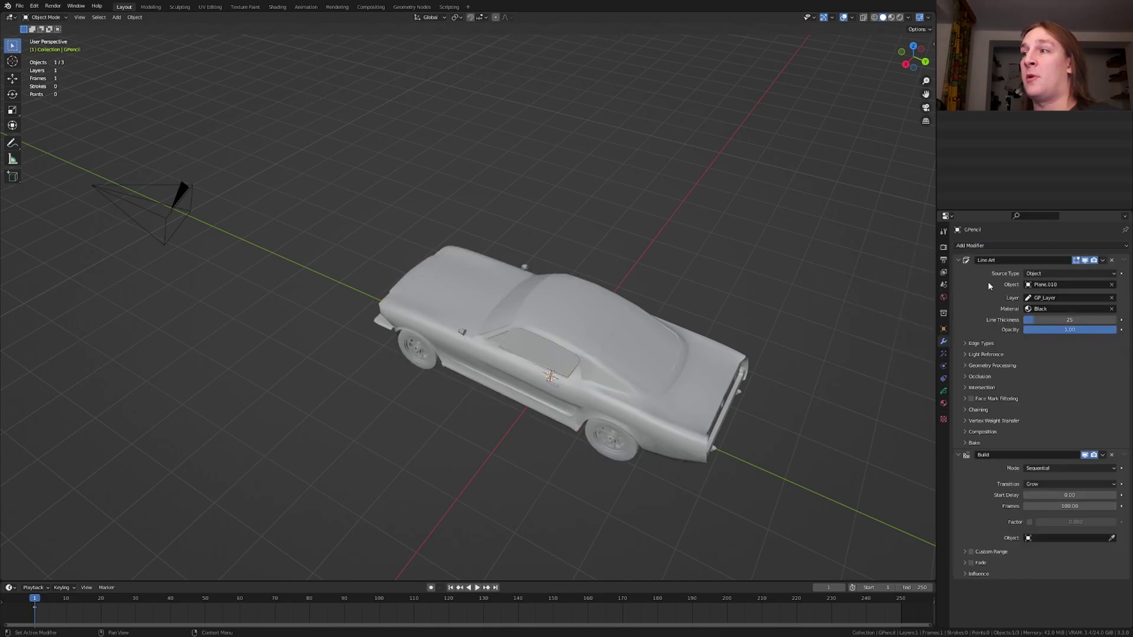
pyautogui.click(1069, 506)
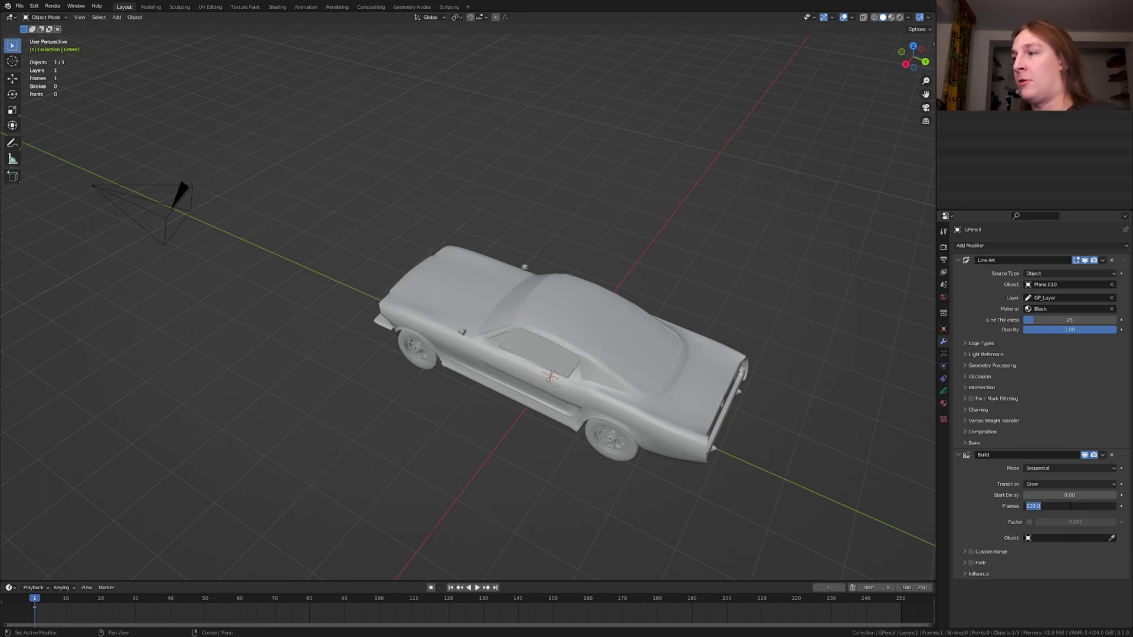
pyautogui.press('Return')
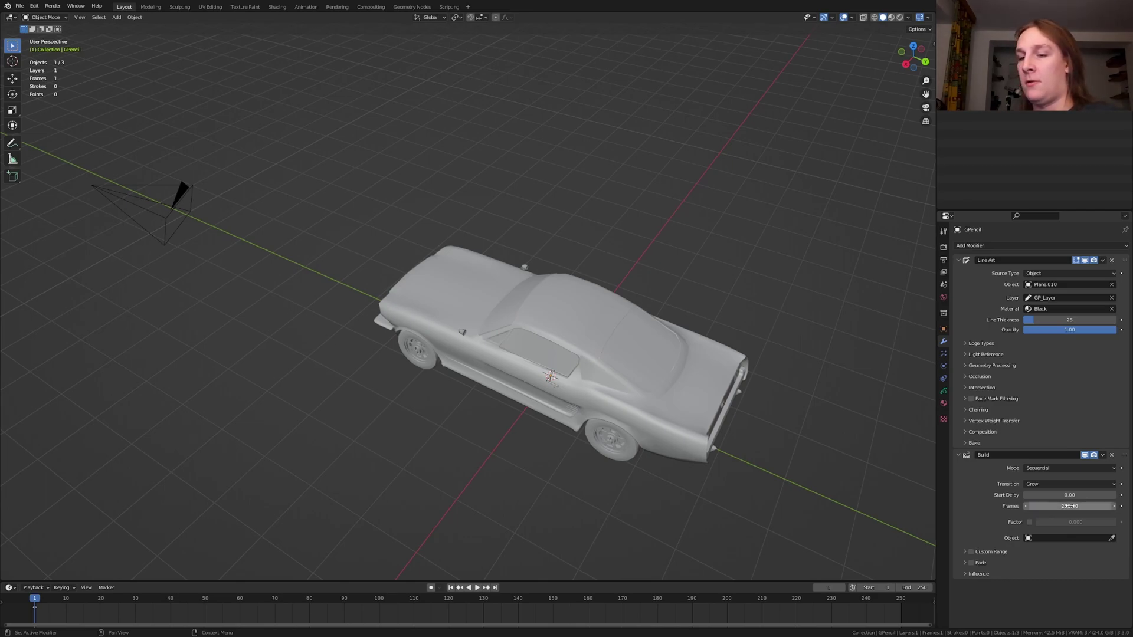
# Step: Preview the lines growing through the camera, then set line thickness to 5
pyautogui.press('KP_0')
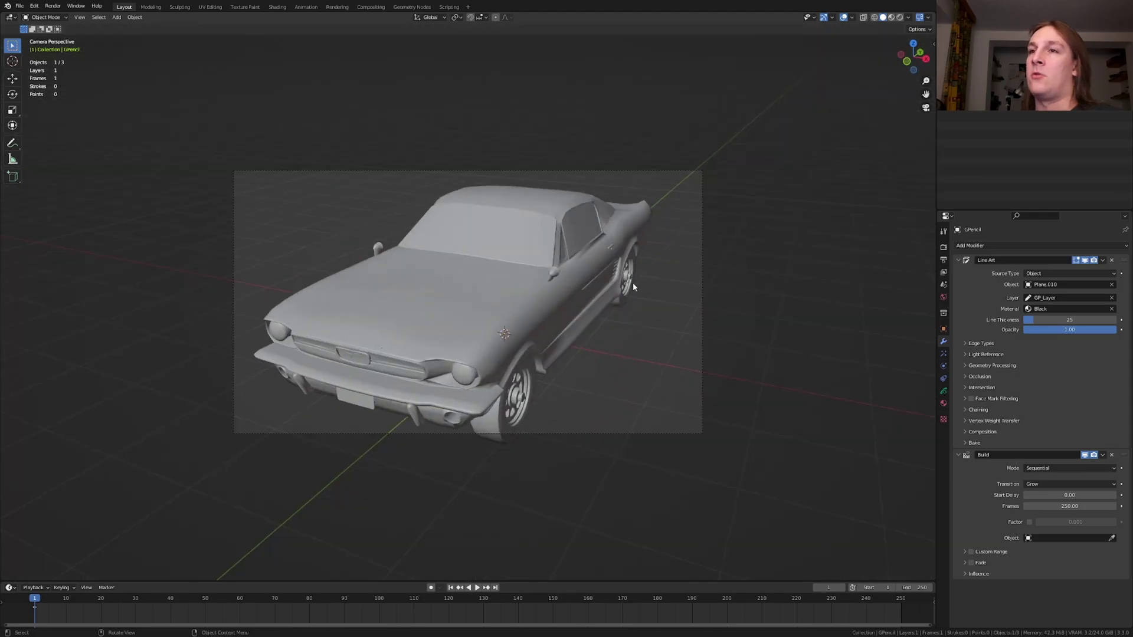
pyautogui.scroll(2, 514, 291)
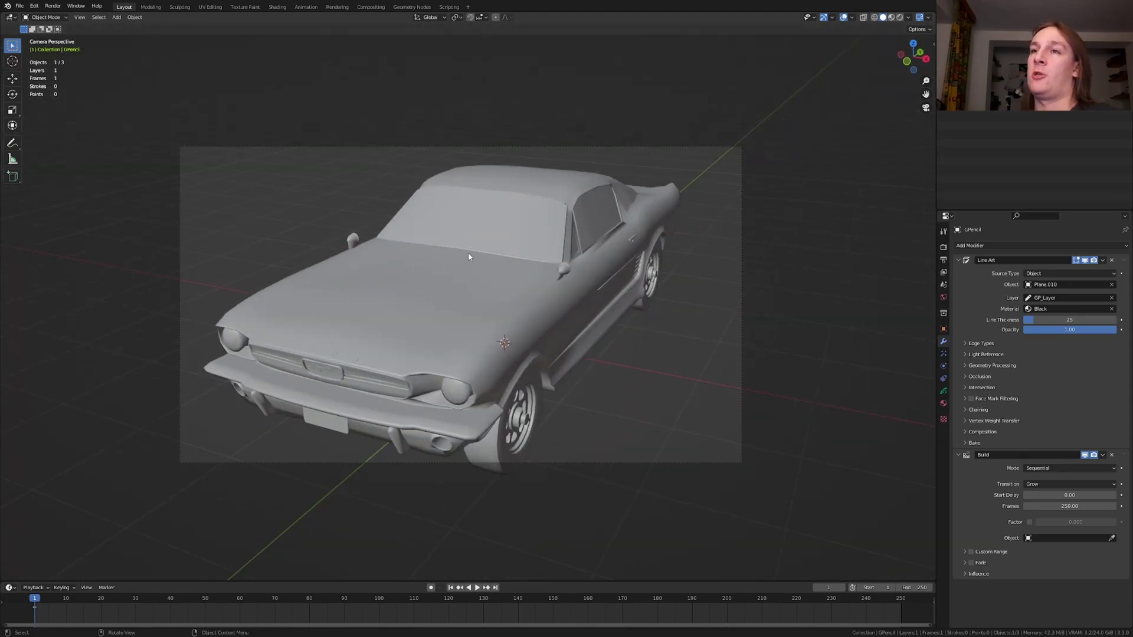
pyautogui.press('space')
pyautogui.scroll(1, 454, 248)
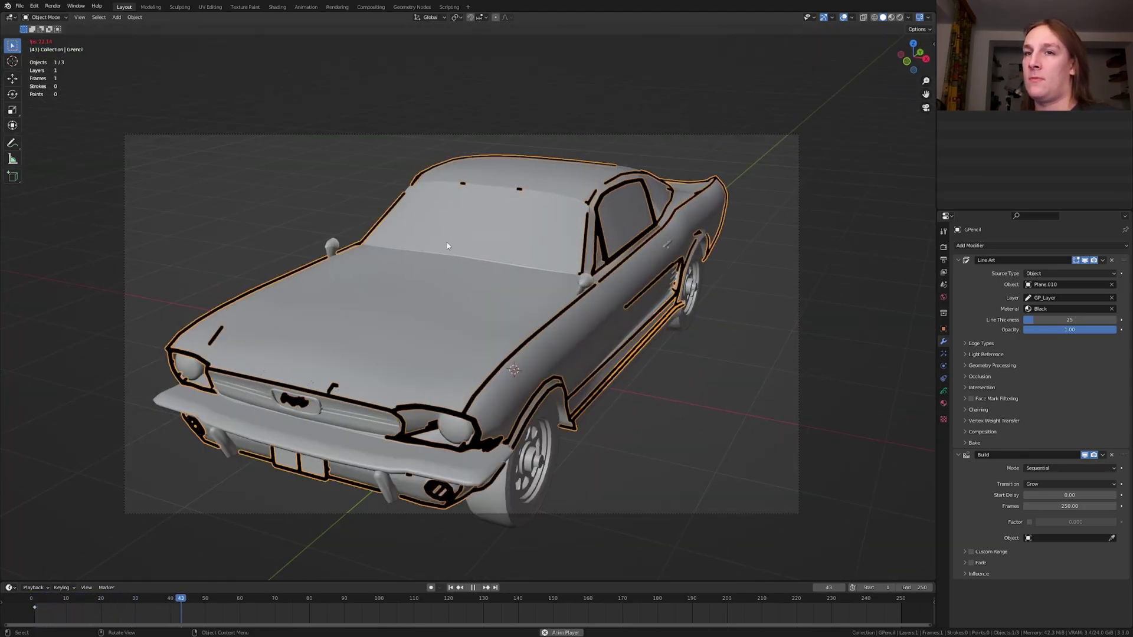
pyautogui.press('space')
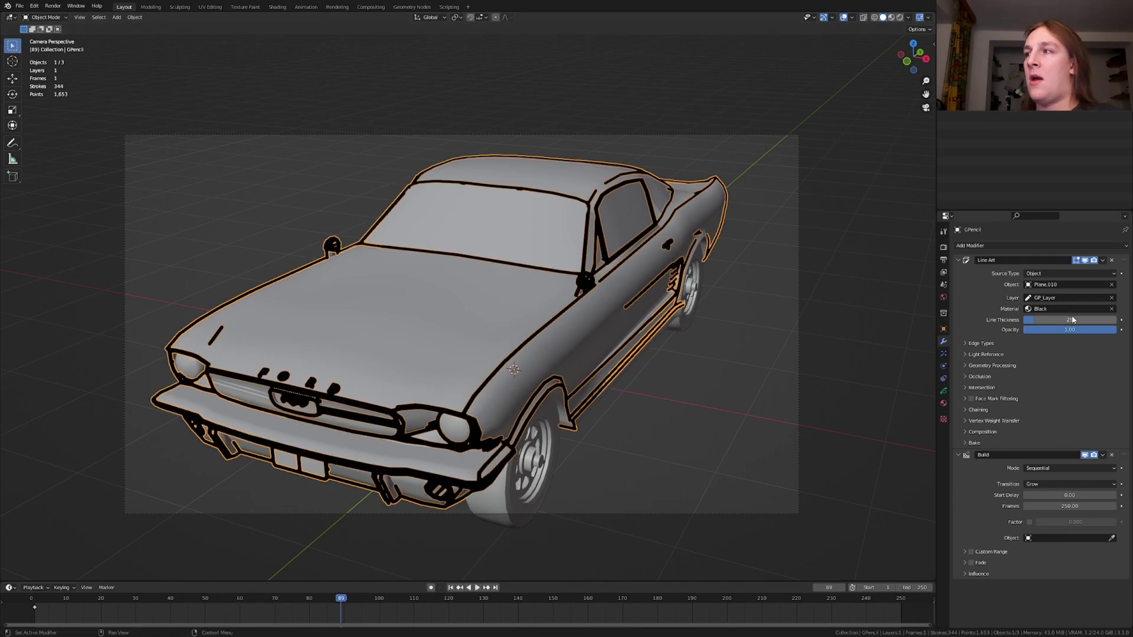
pyautogui.click(1070, 322)
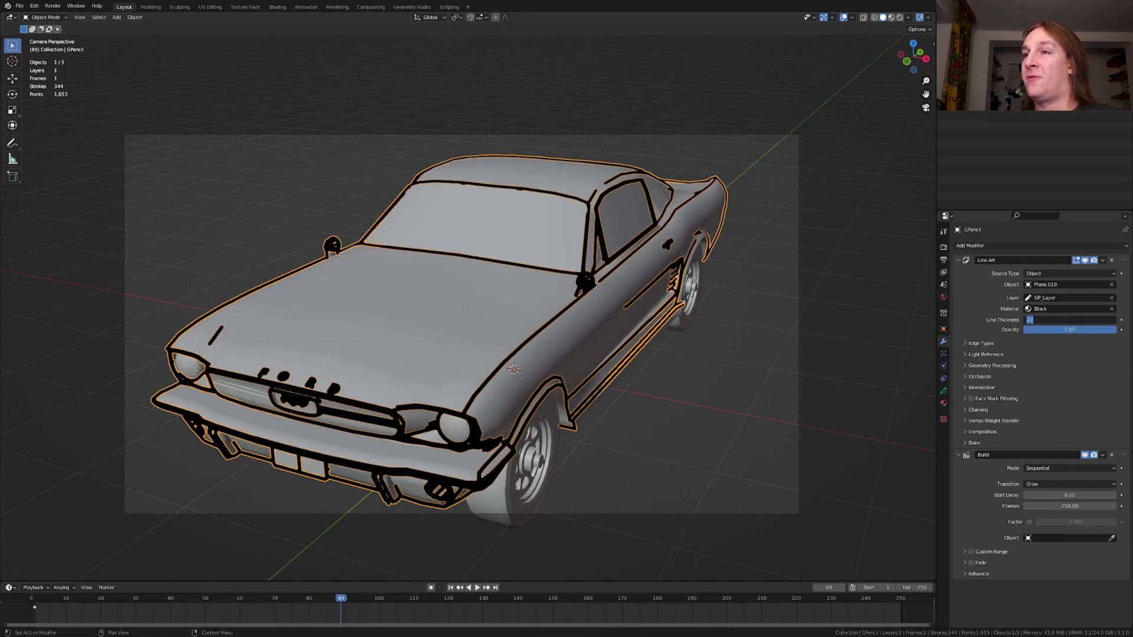
pyautogui.press('Return')
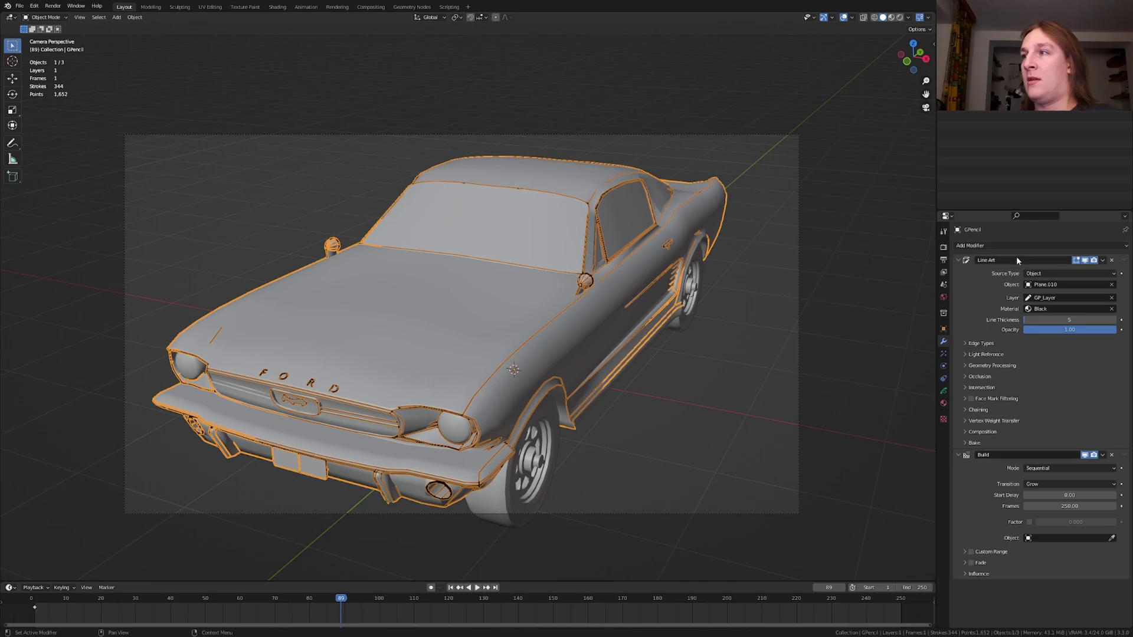
# Step: Add a Noise modifier with position 0.10, preview it, and start moving the camera
pyautogui.click(1017, 246)
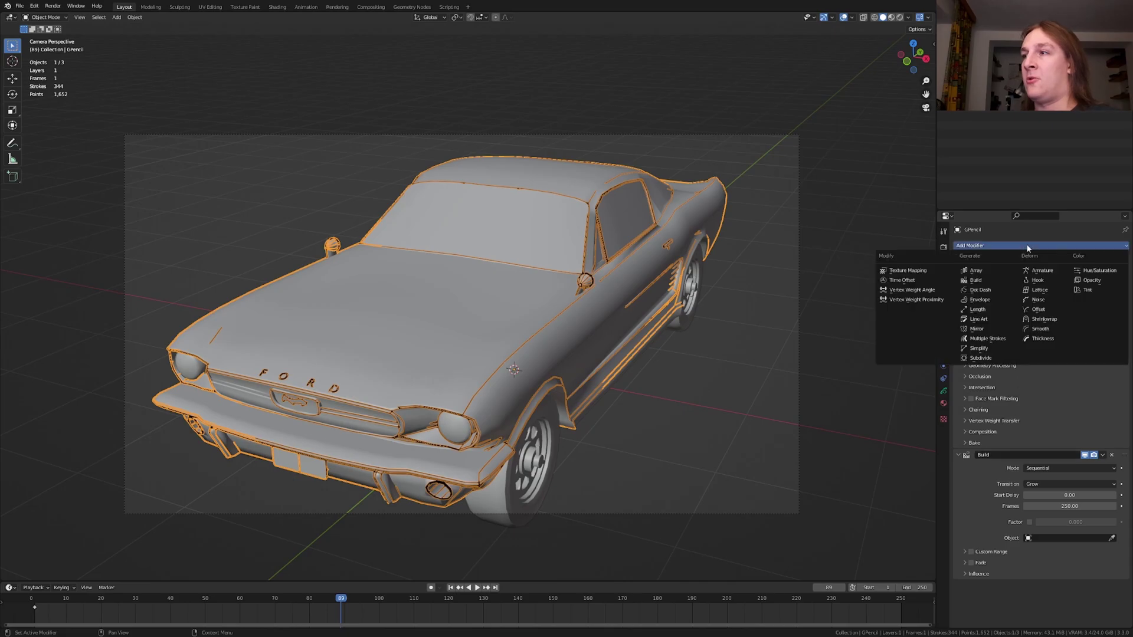
pyautogui.click(1038, 299)
pyautogui.press('space')
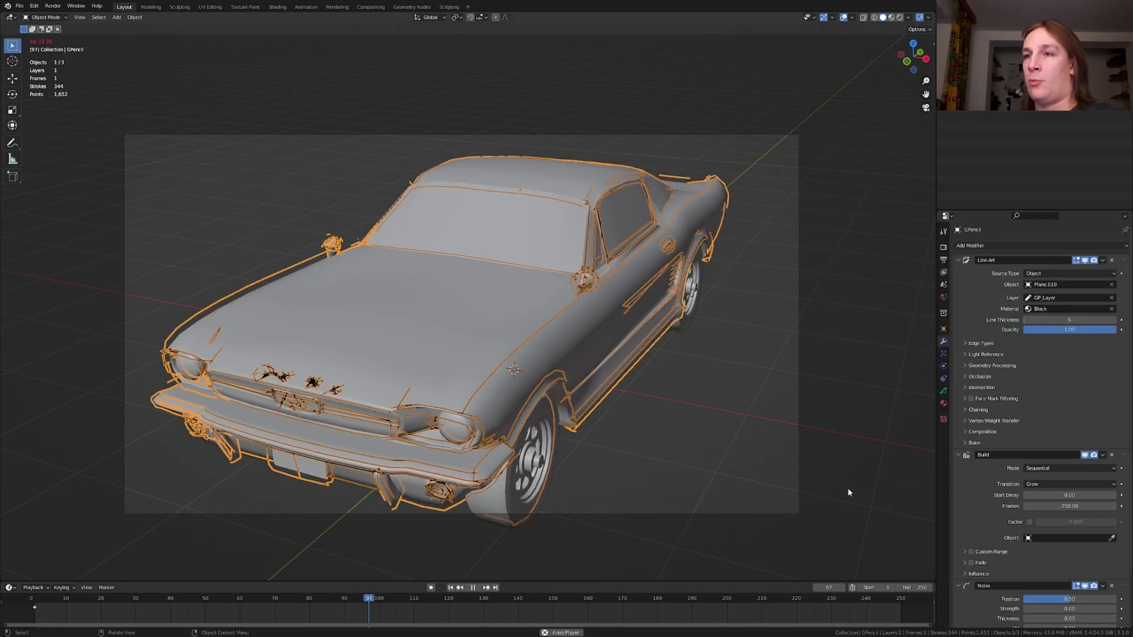
pyautogui.doubleClick(1069, 599)
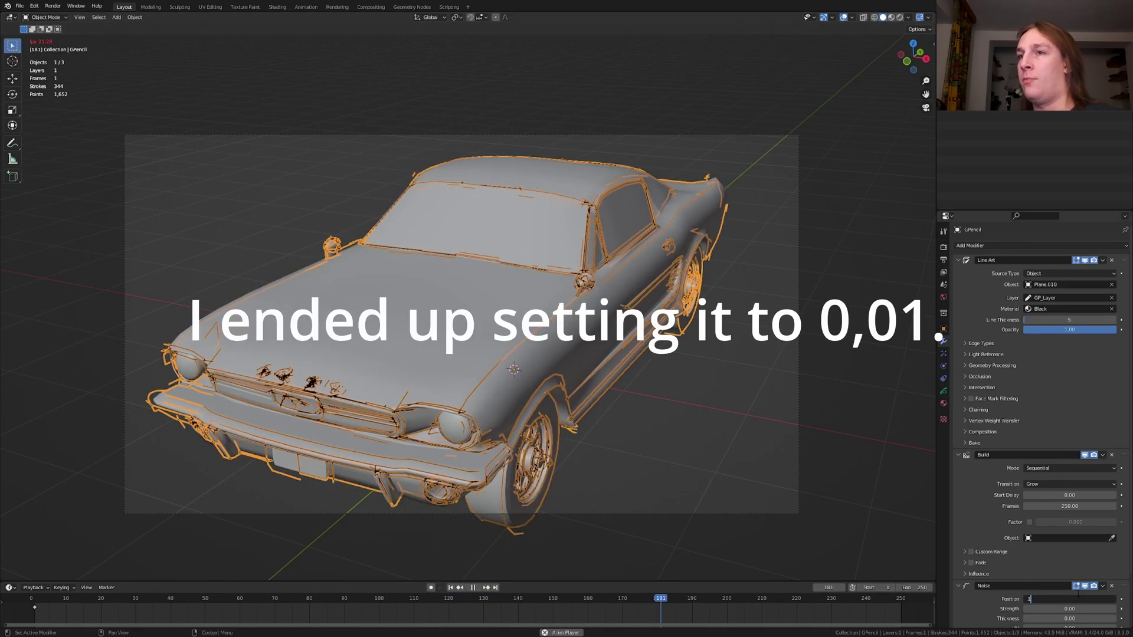
pyautogui.write('0.1')
pyautogui.press('Return')
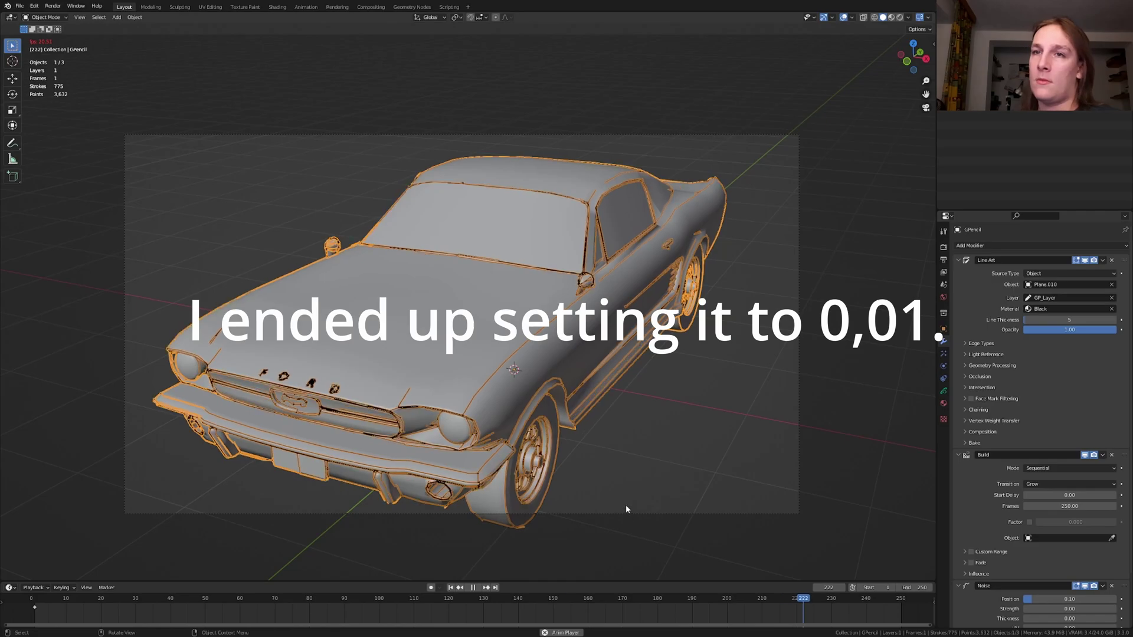
pyautogui.press('Escape')
pyautogui.click(607, 513)
pyautogui.press('g')
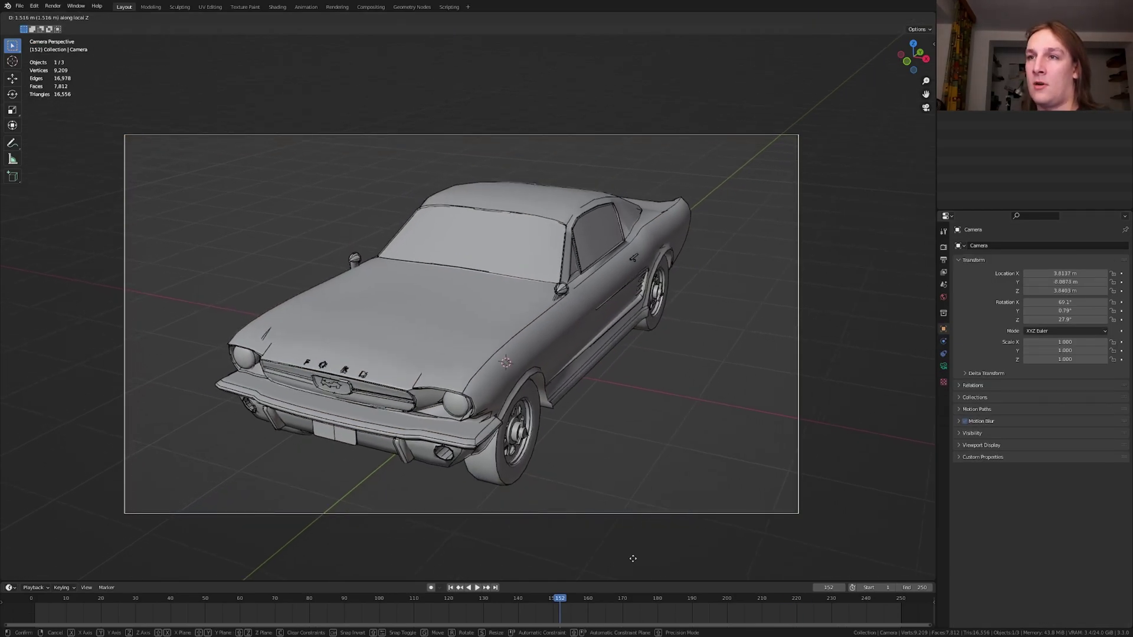
# Step: Reposition the camera to reframe the car
pyautogui.click(603, 487)
pyautogui.press('g')
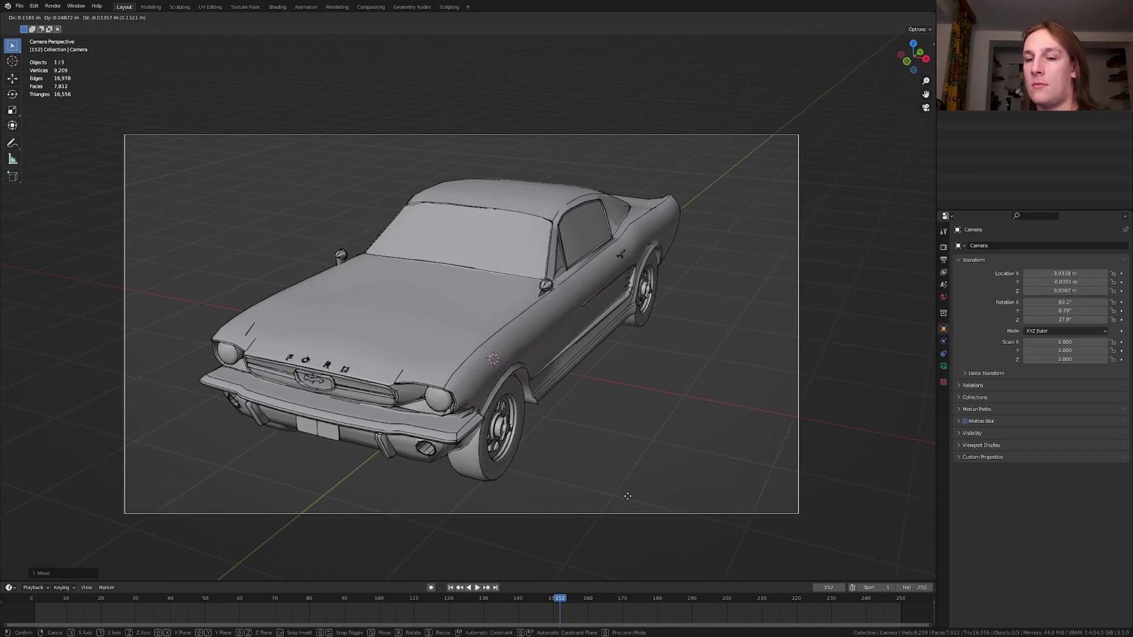
pyautogui.click(628, 497)
# Step: Add a plane scaled up into a large floor under the car, then enter Shading workspace
pyautogui.hotkey('shift', 'a')
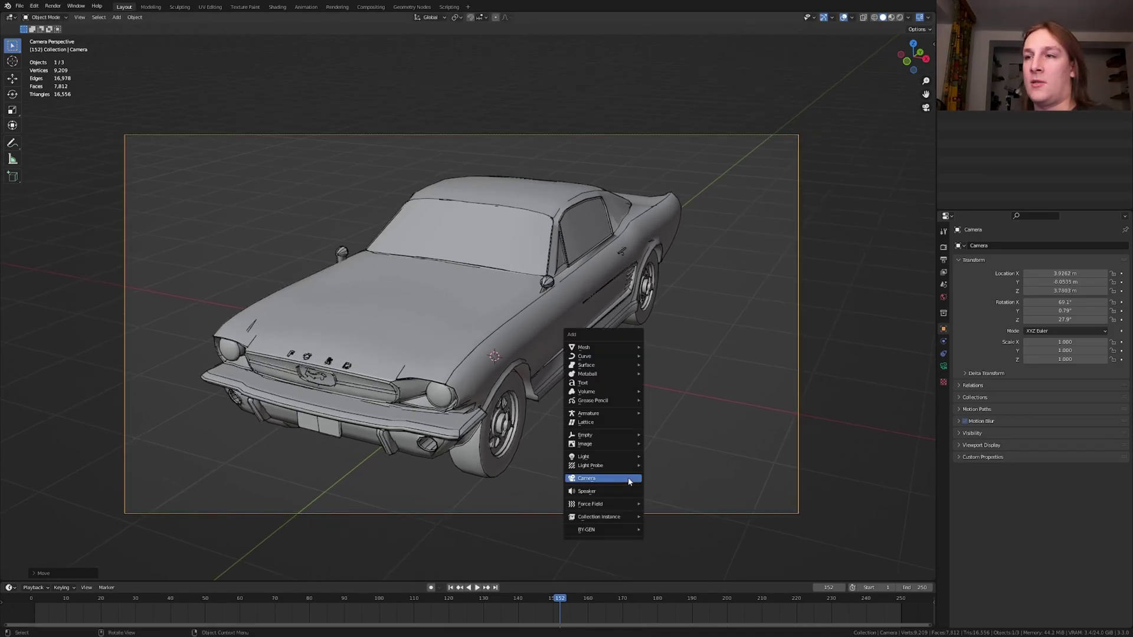
pyautogui.moveTo(602, 347)
pyautogui.click(677, 348)
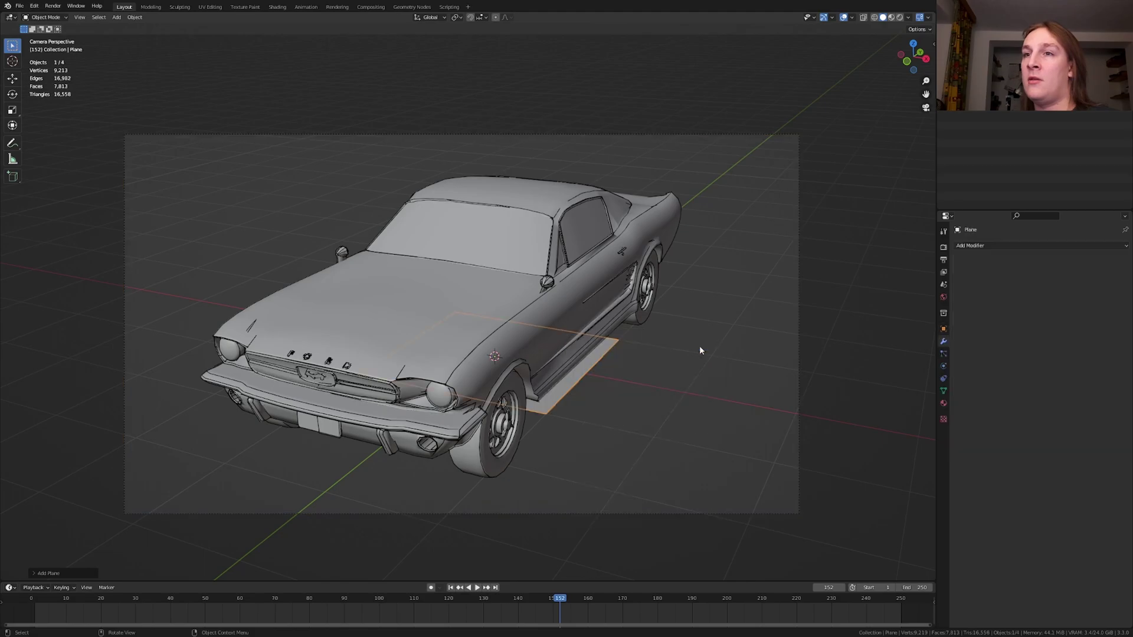
pyautogui.press('s')
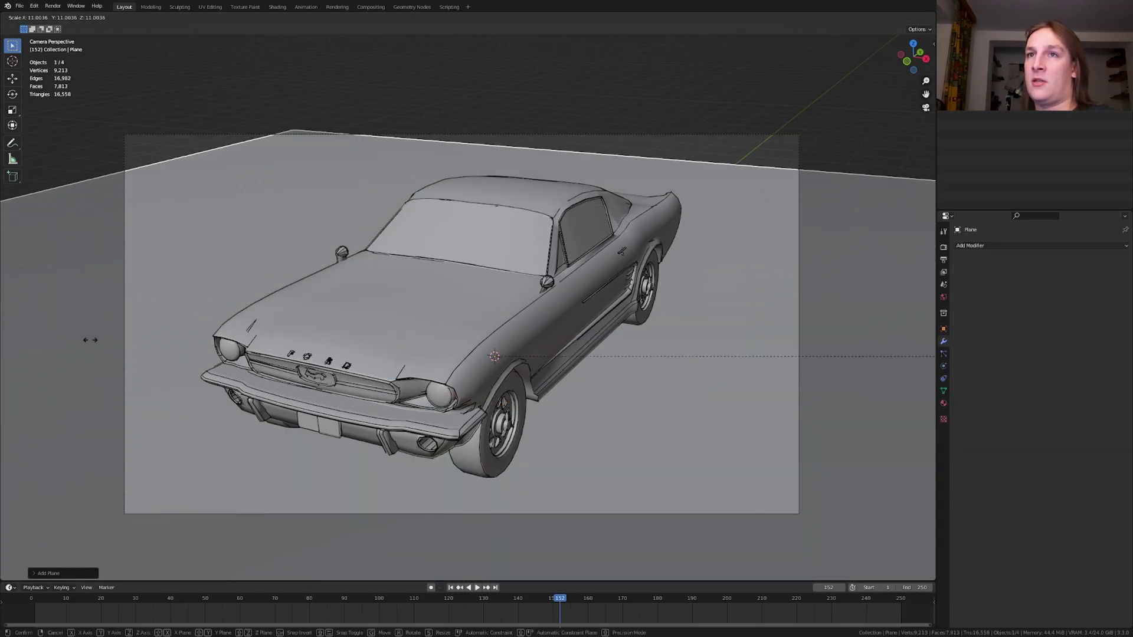
pyautogui.click(696, 194)
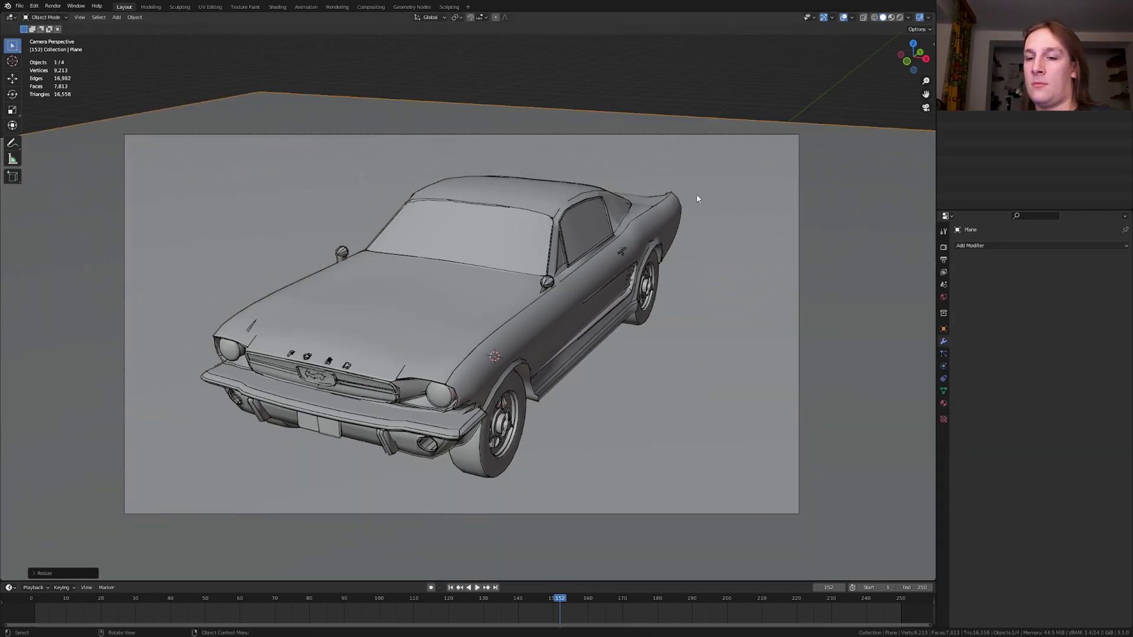
pyautogui.click(277, 7)
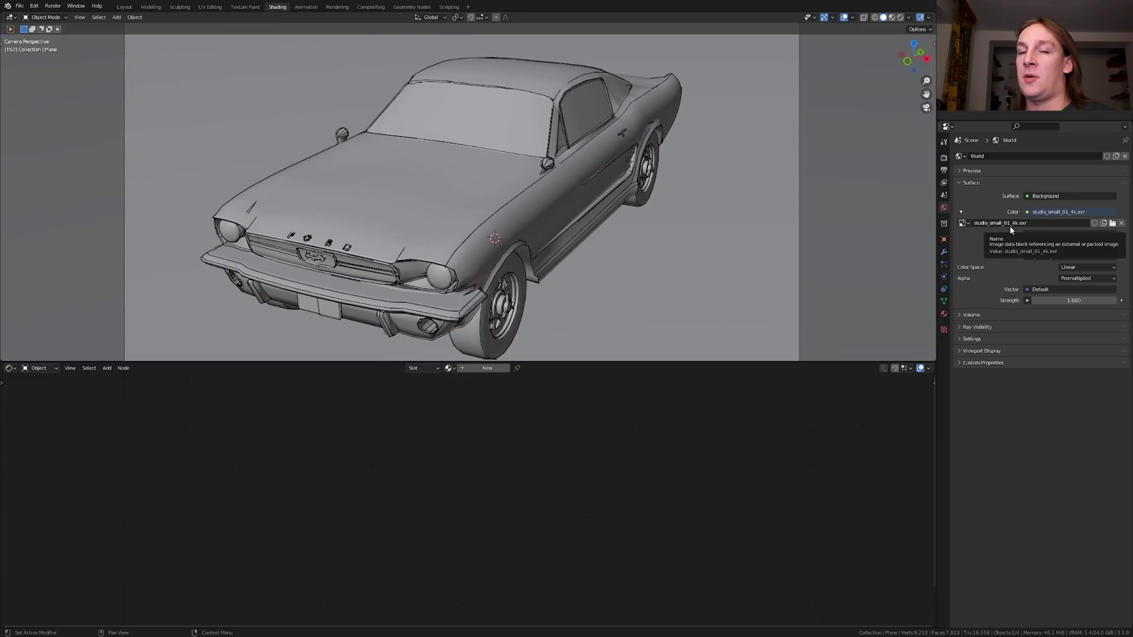
# Step: Use Rendered viewport, set engine to Eevee, and enable Ambient Occlusion, Bloom and Screen Space Reflections
pyautogui.click(900, 18)
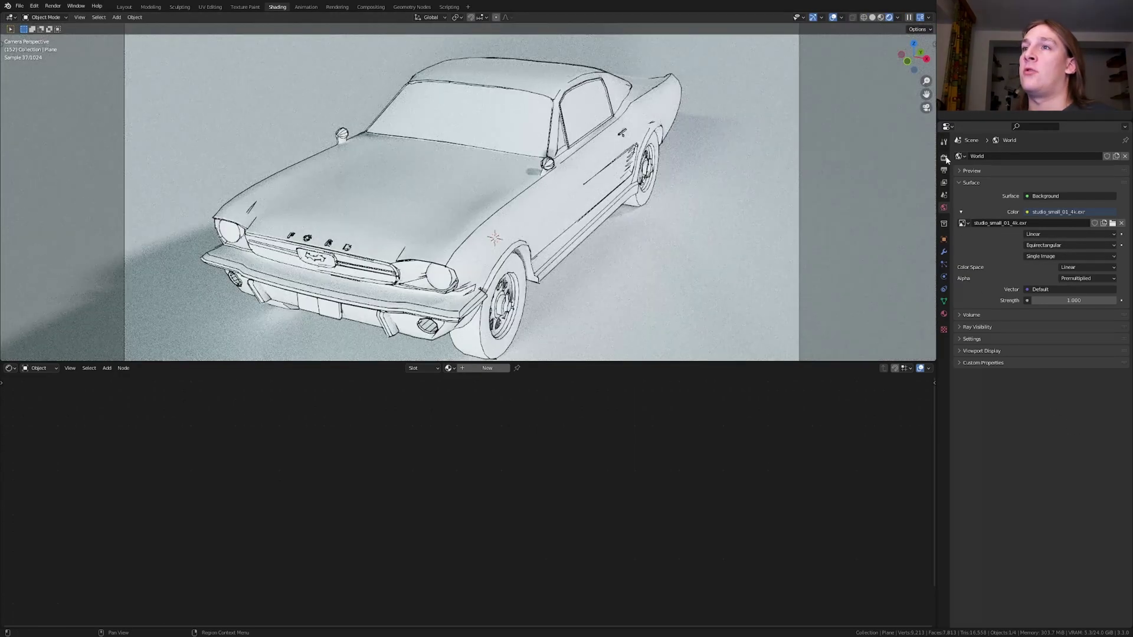
pyautogui.click(944, 159)
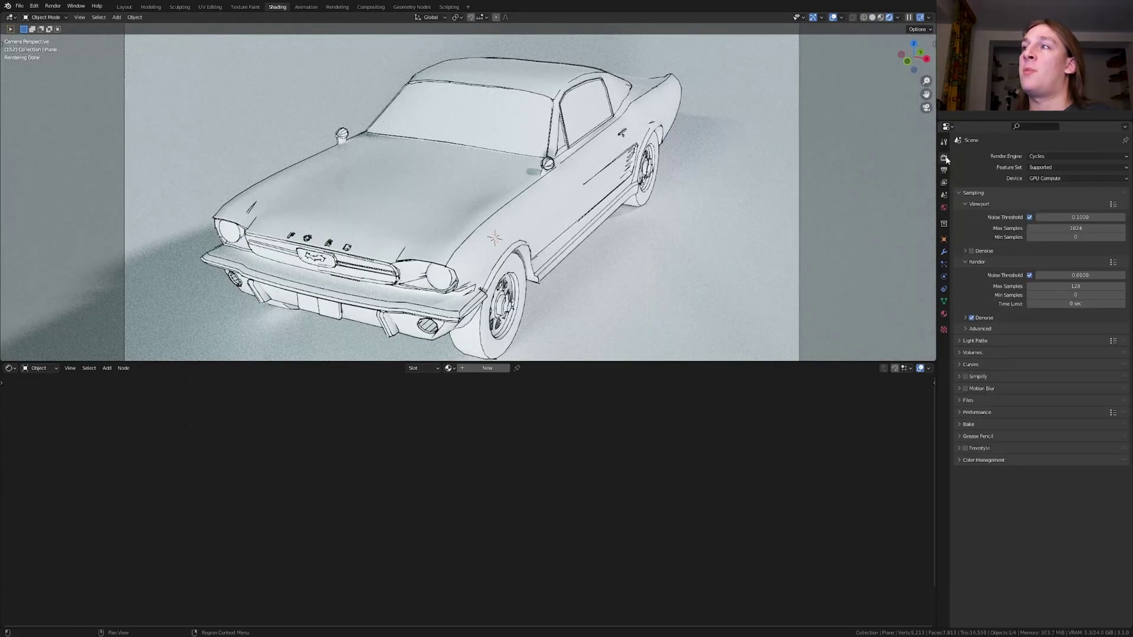
pyautogui.click(1045, 156)
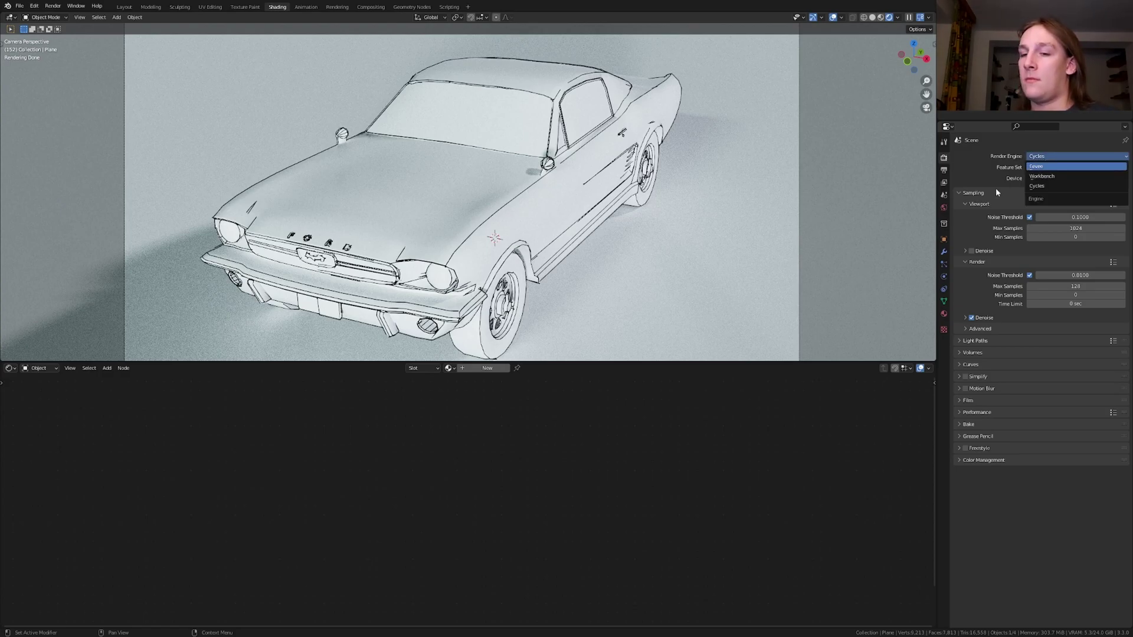
pyautogui.click(1039, 168)
pyautogui.click(966, 219)
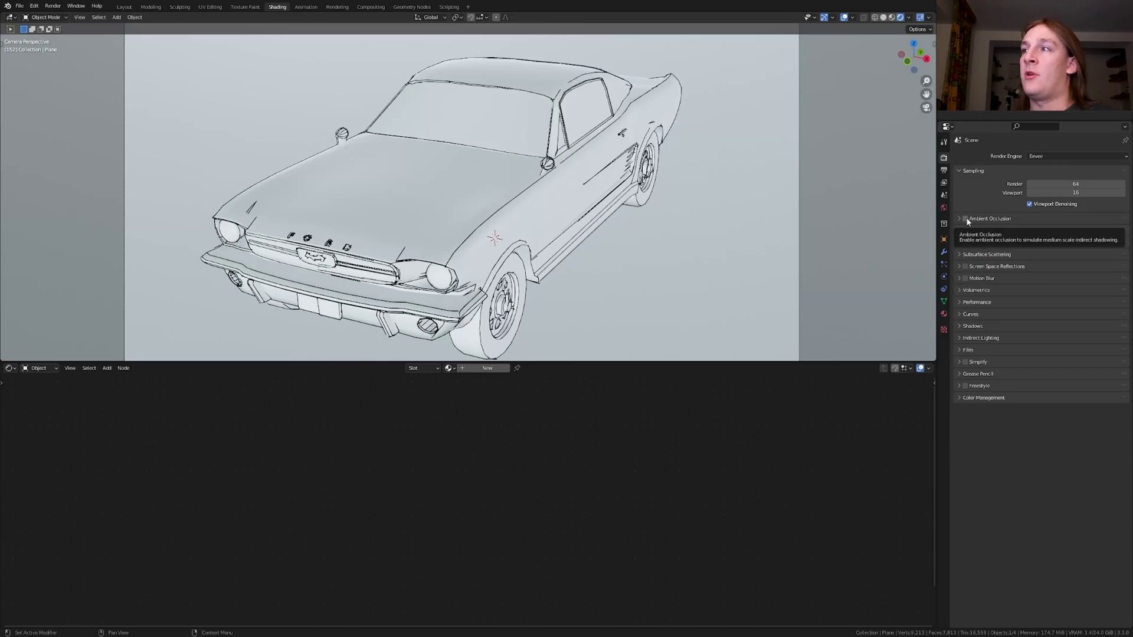
pyautogui.click(965, 230)
pyautogui.click(965, 266)
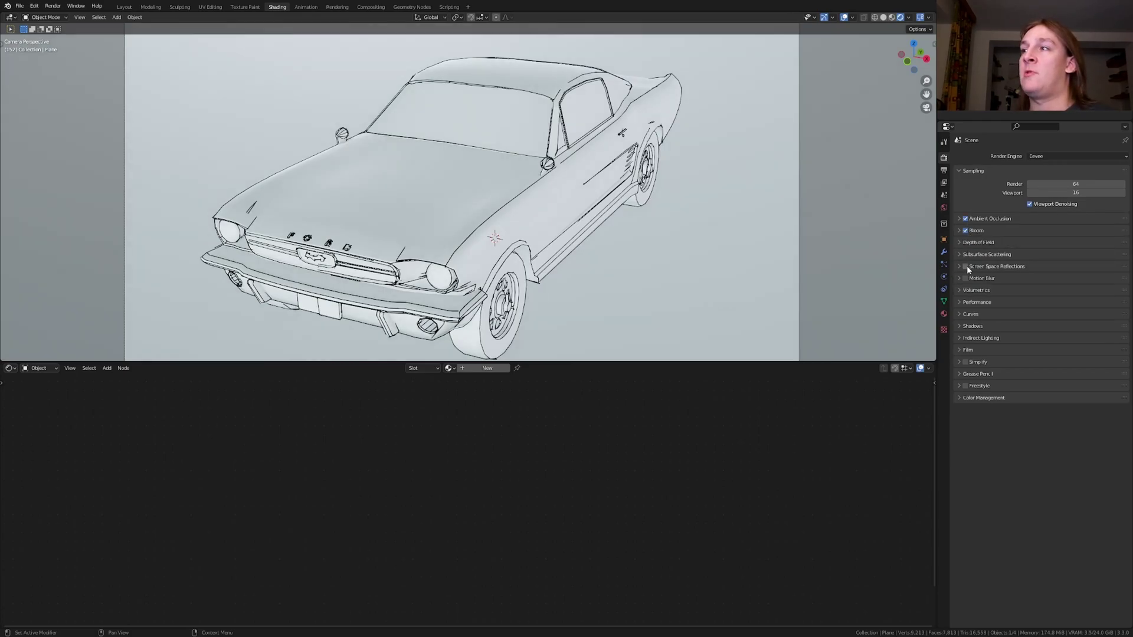
pyautogui.scroll(-1, 712, 217)
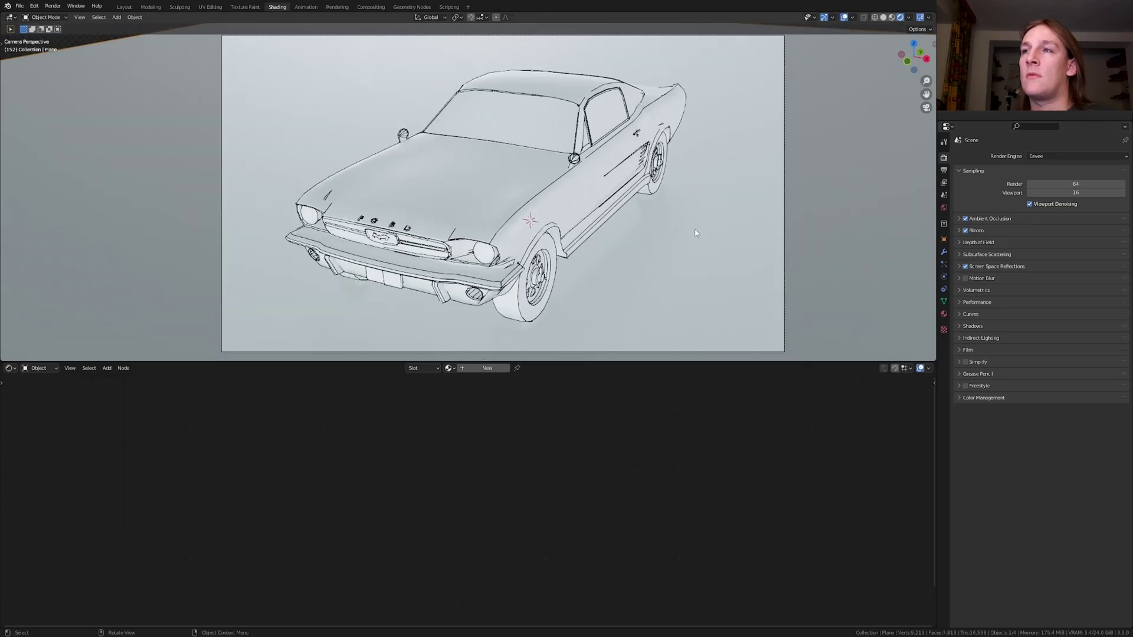
# Step: Create a new floor material, link it to the car, and set Roughness to 0
pyautogui.click(487, 368)
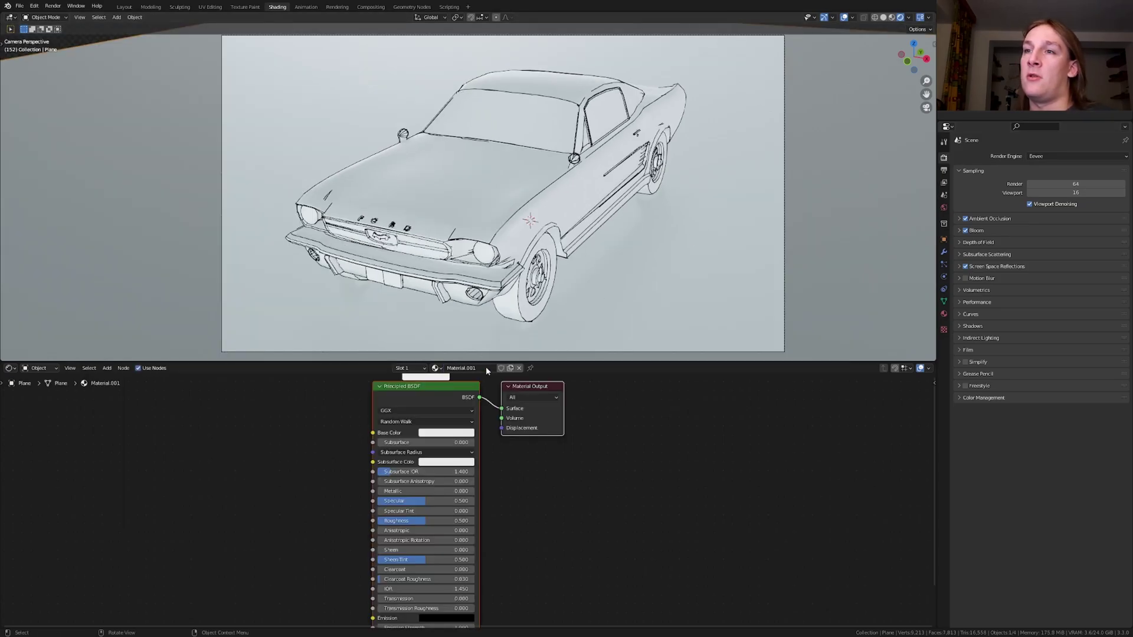
pyautogui.keyDown('shift'); pyautogui.click(505, 184); pyautogui.keyUp('shift')
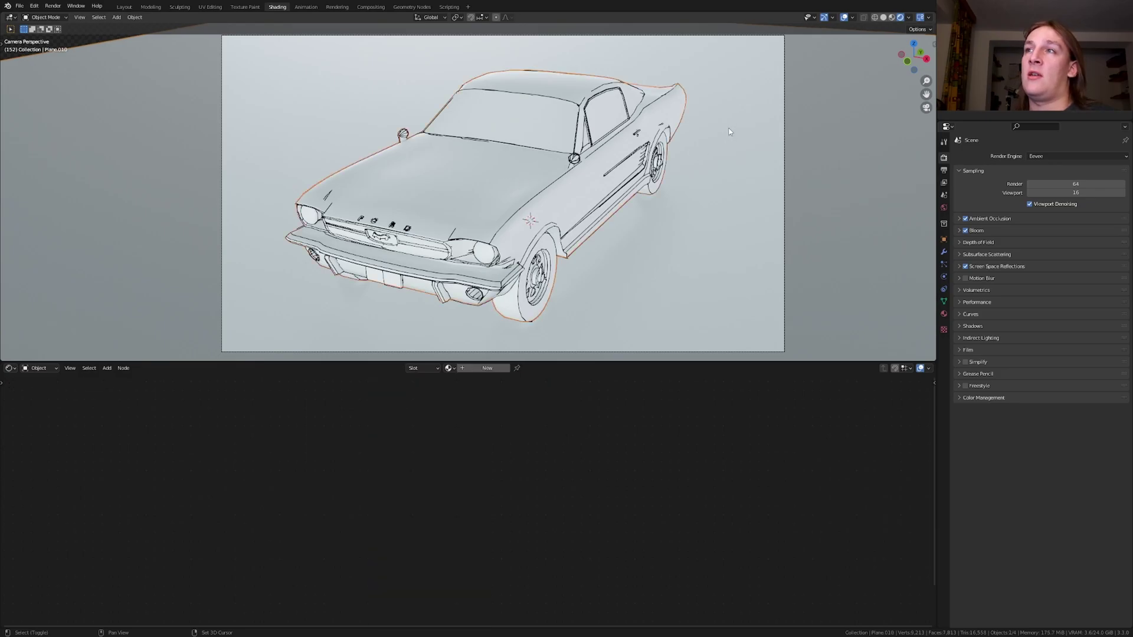
pyautogui.keyDown('shift'); pyautogui.click(743, 111); pyautogui.keyUp('shift')
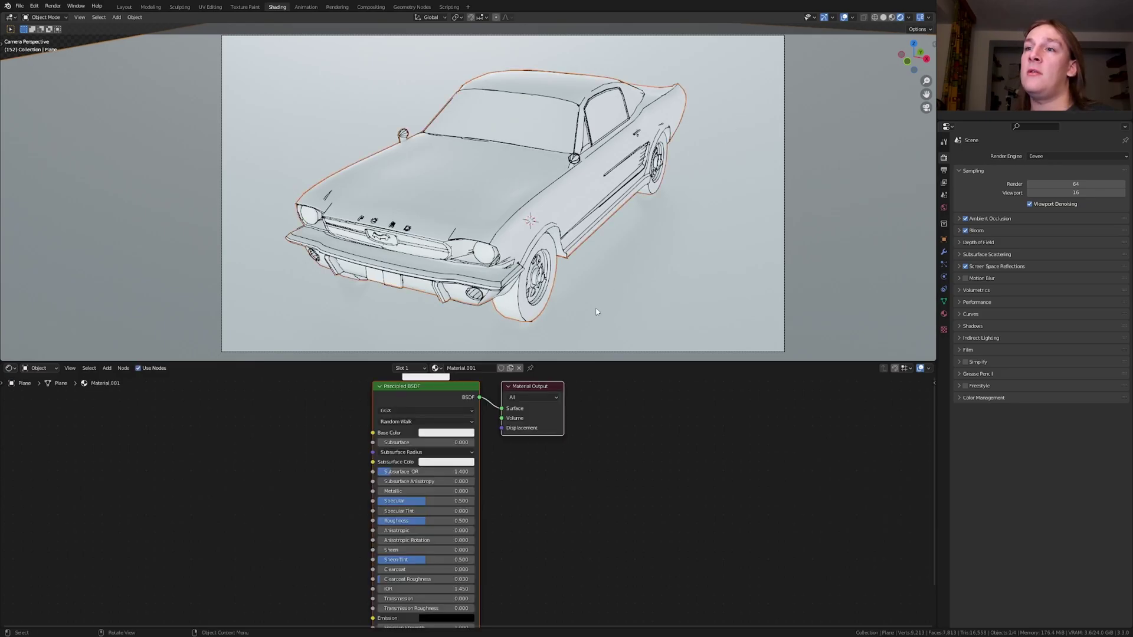
pyautogui.hotkey('ctrl', 'l')
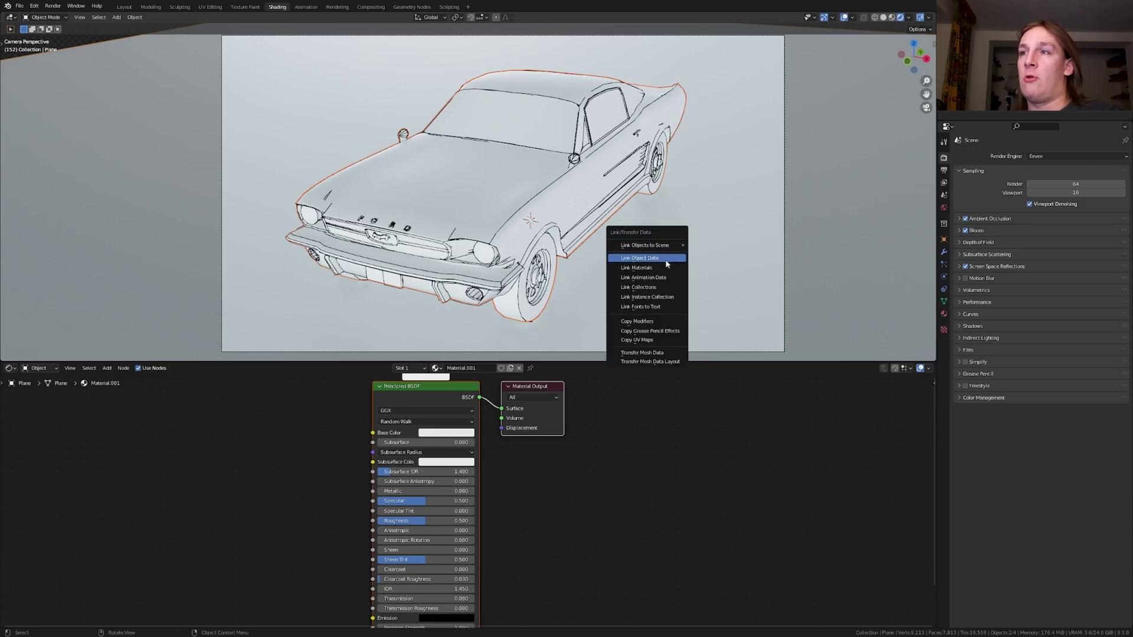
pyautogui.click(671, 270)
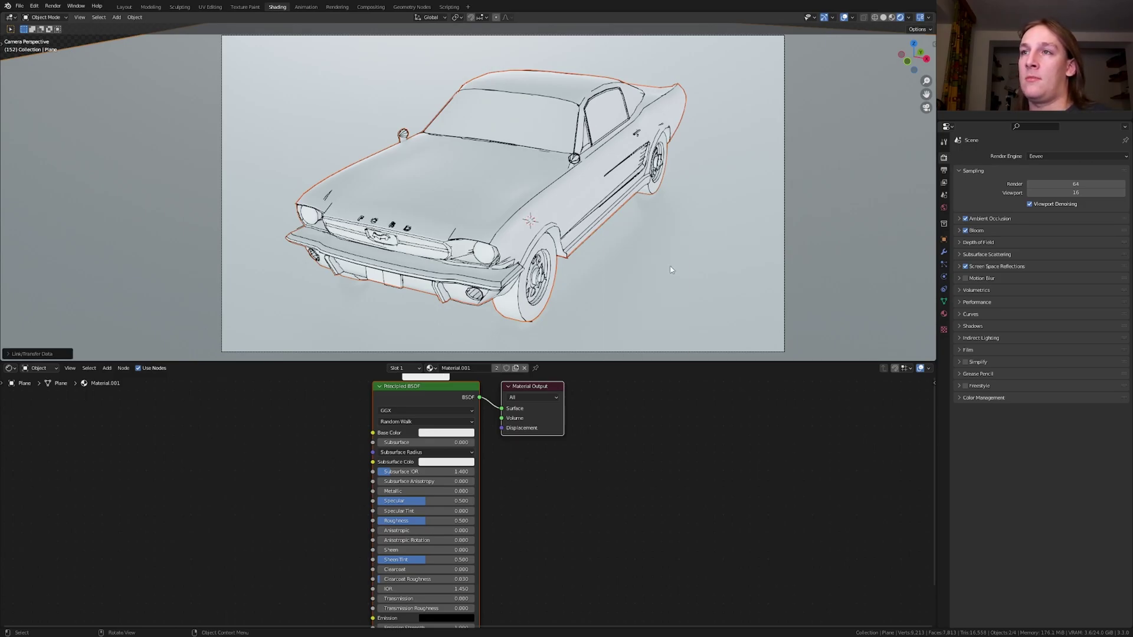
pyautogui.click(449, 521)
pyautogui.write('0')
pyautogui.press('Return')
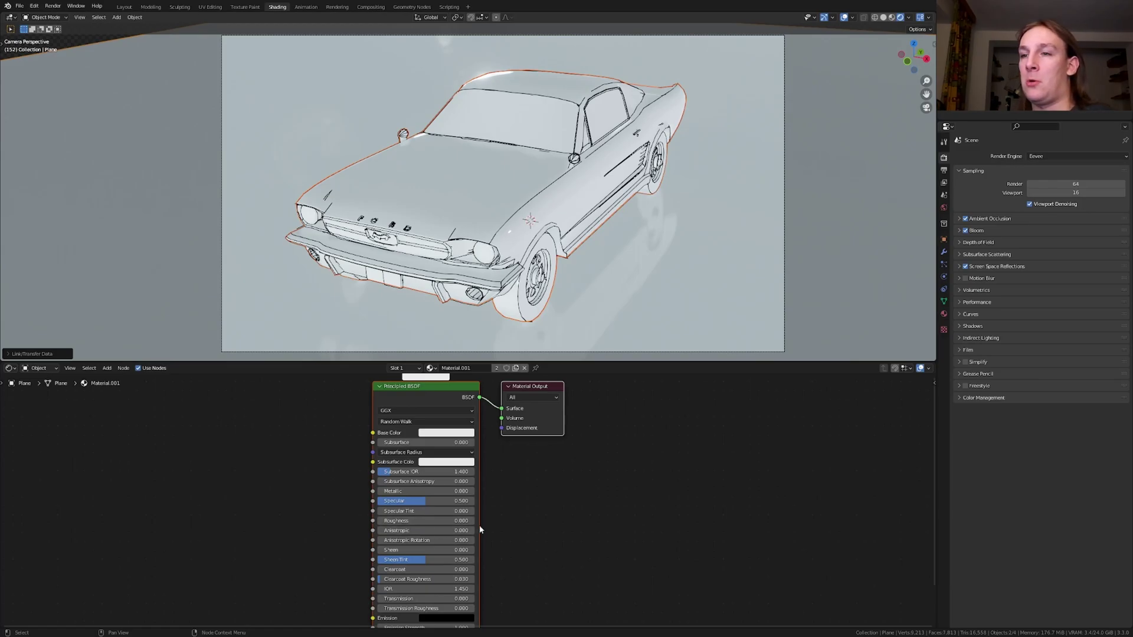
# Step: Check Color Management (Filmic, Very High Contrast), then view Output Properties at 1920×1080 PNG
pyautogui.click(961, 399)
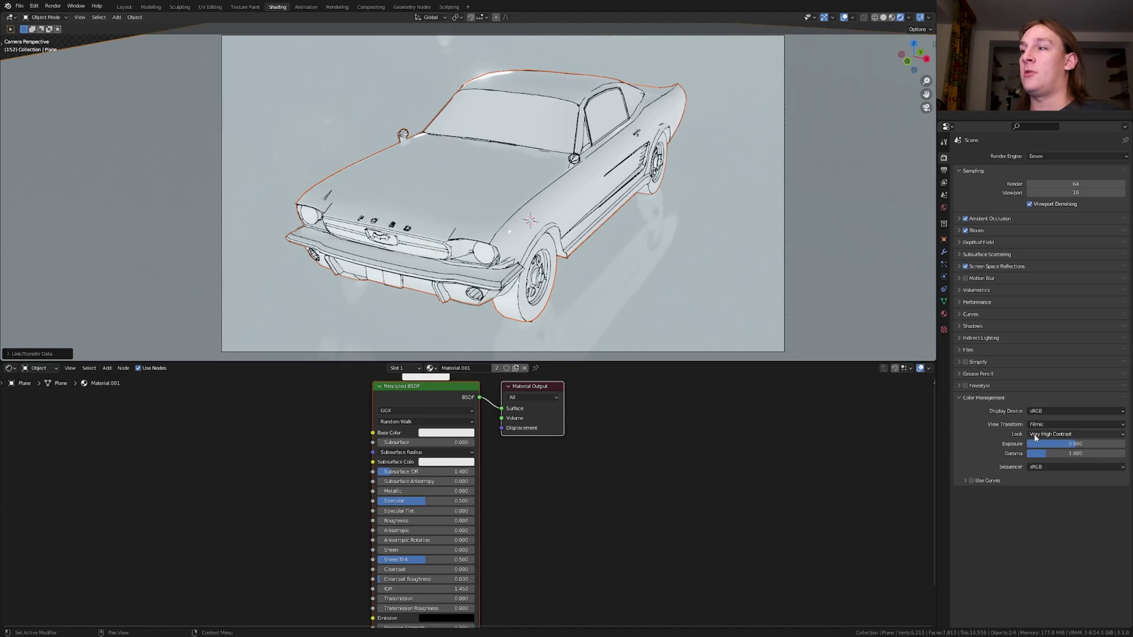
pyautogui.hotkey('ctrl', 'Tab')
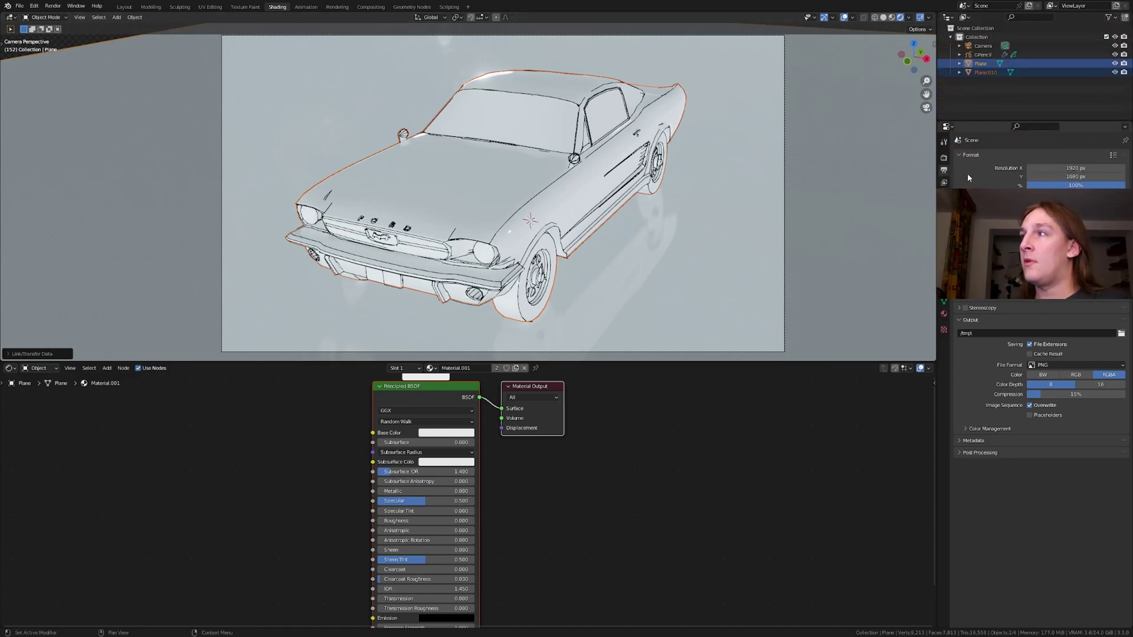
# Step: Set the output format to JPEG and paste the Renderd_Images folder path
pyautogui.click(1113, 156)
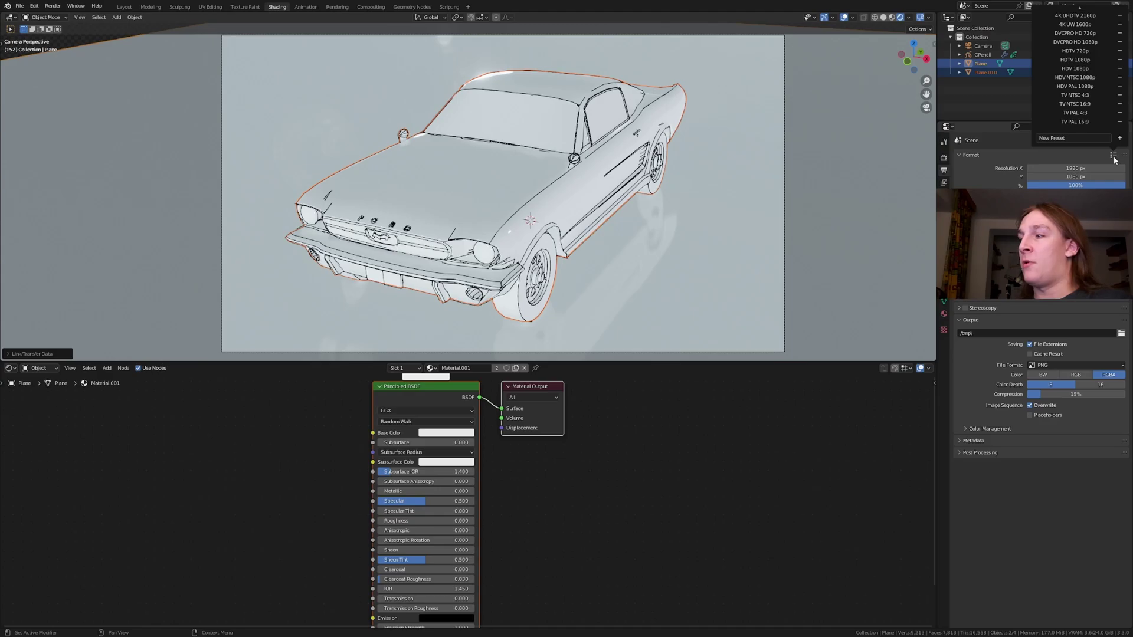
pyautogui.click(1067, 364)
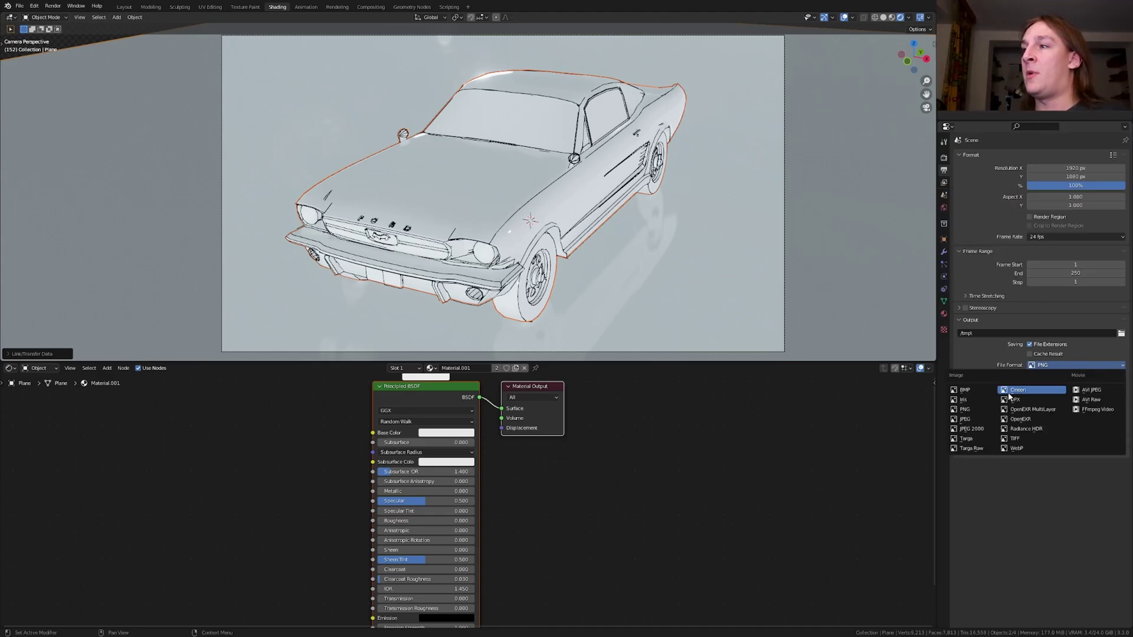
pyautogui.click(987, 421)
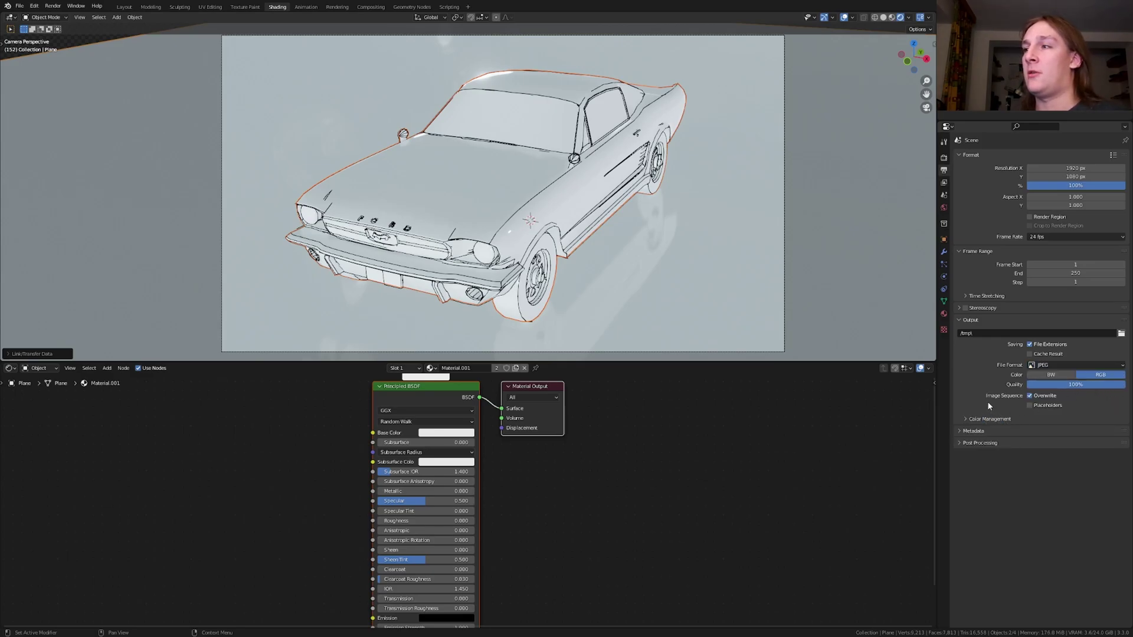
pyautogui.hotkey('ctrl', 'v')
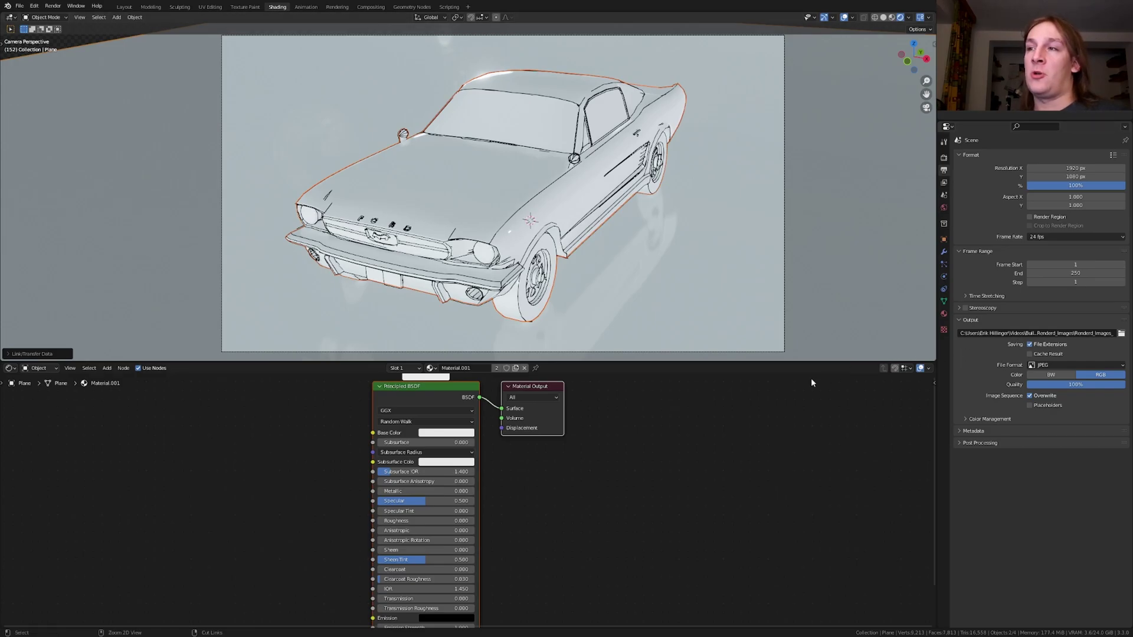
pyautogui.hotkey('ctrl', 's')
pyautogui.press('Escape')
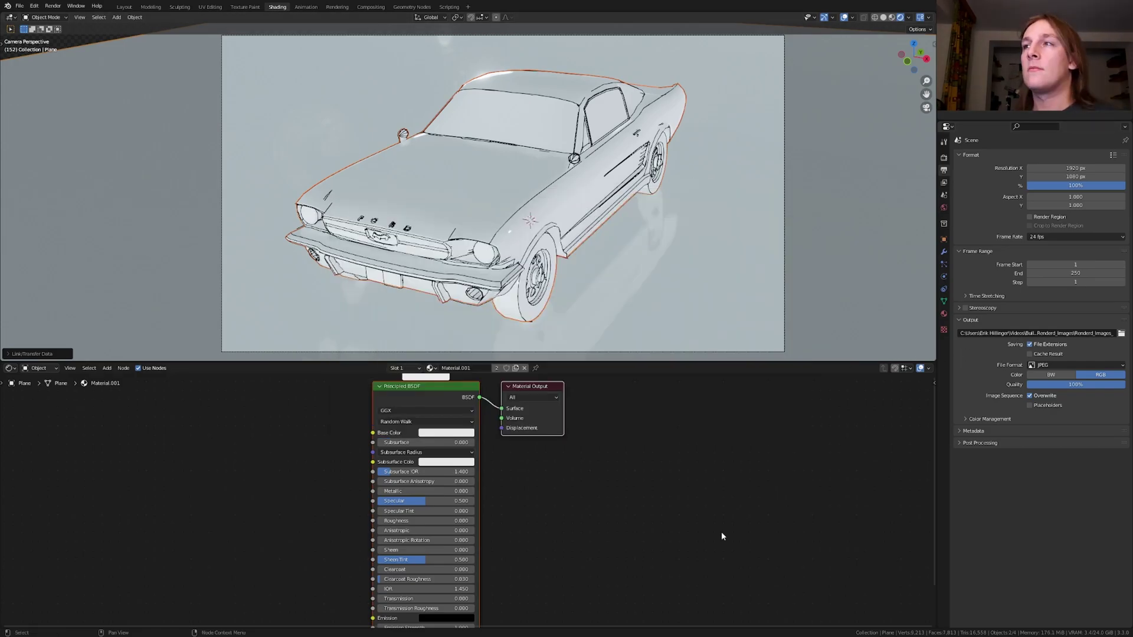
# Step: Render the full animation to frames and close the render window
pyautogui.click(53, 6)
pyautogui.click(69, 26)
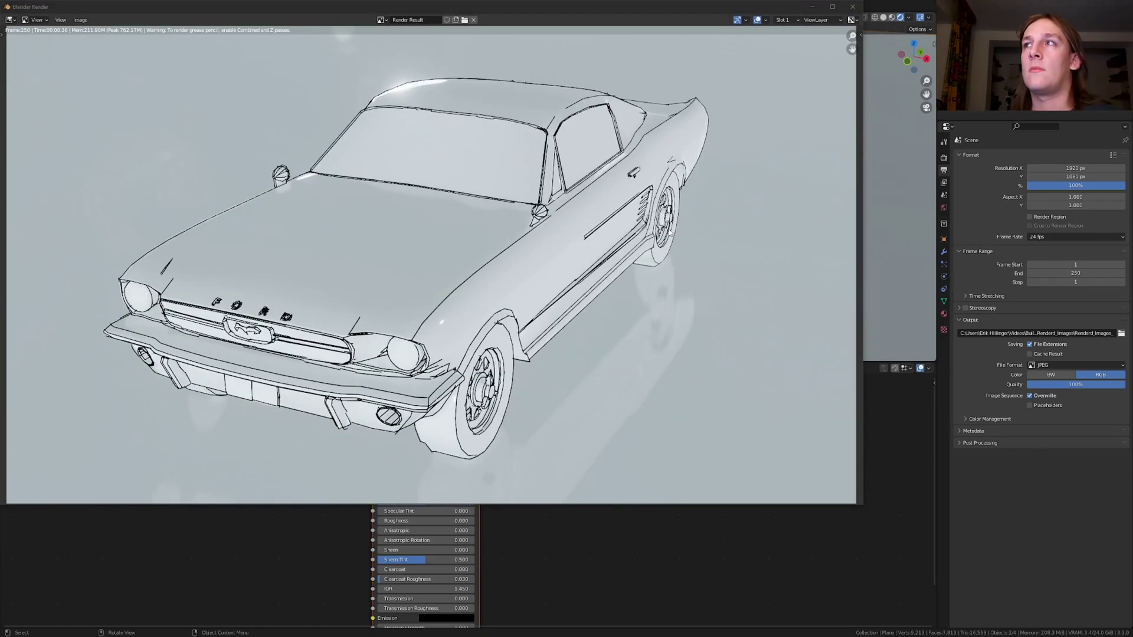
pyautogui.click(852, 6)
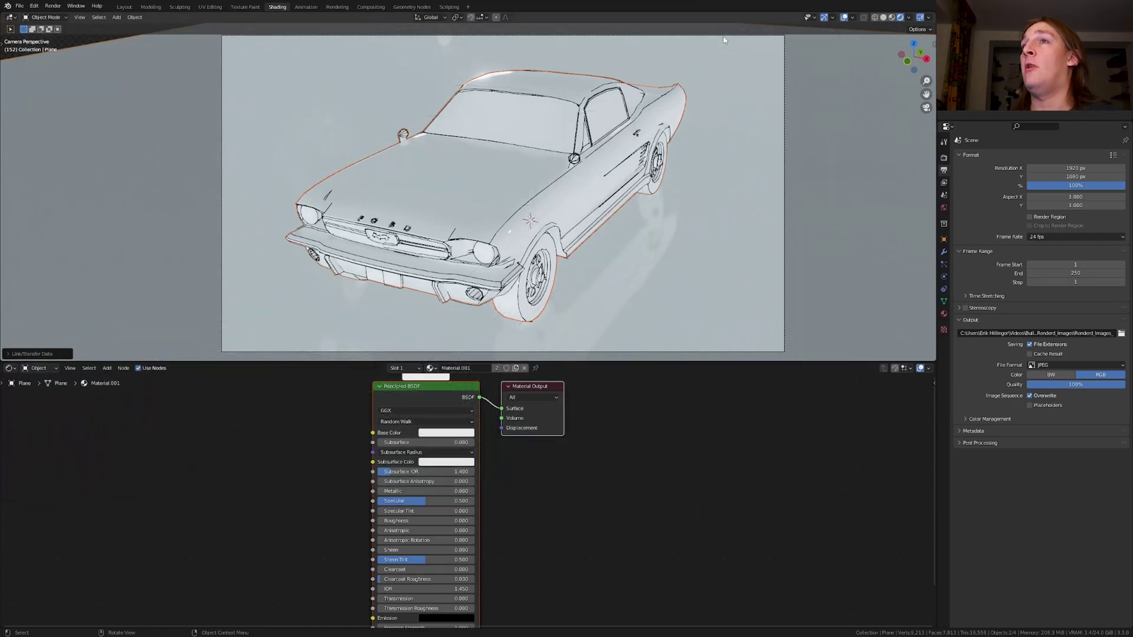
# Step: Add a Video Editing workspace and reset the playhead to frame 1
pyautogui.click(469, 7)
pyautogui.moveTo(459, 60)
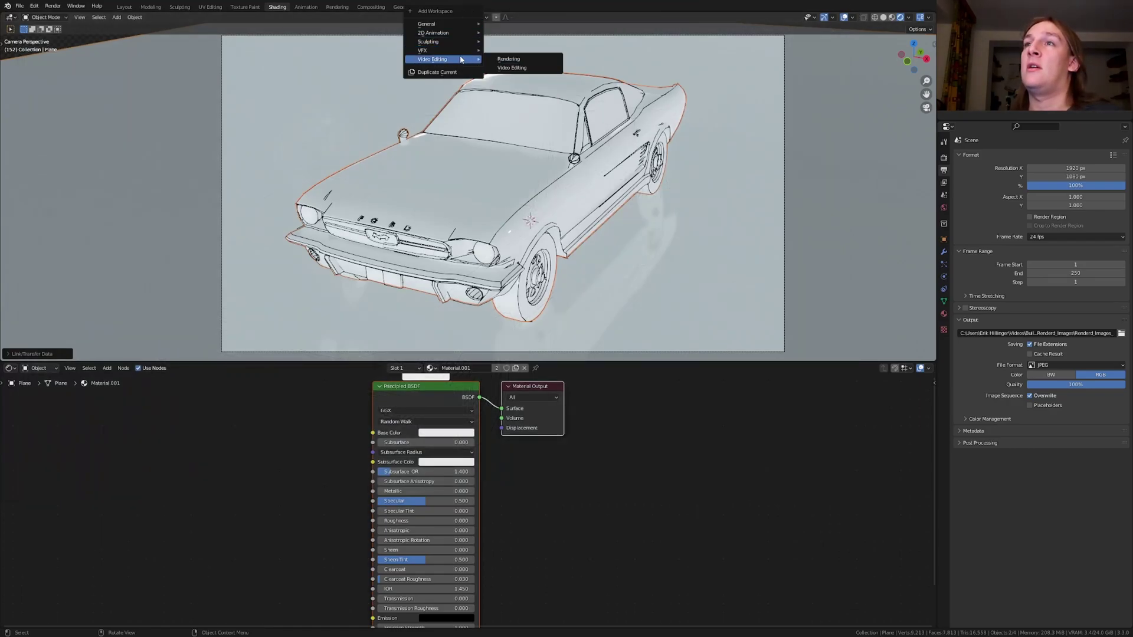
pyautogui.click(506, 68)
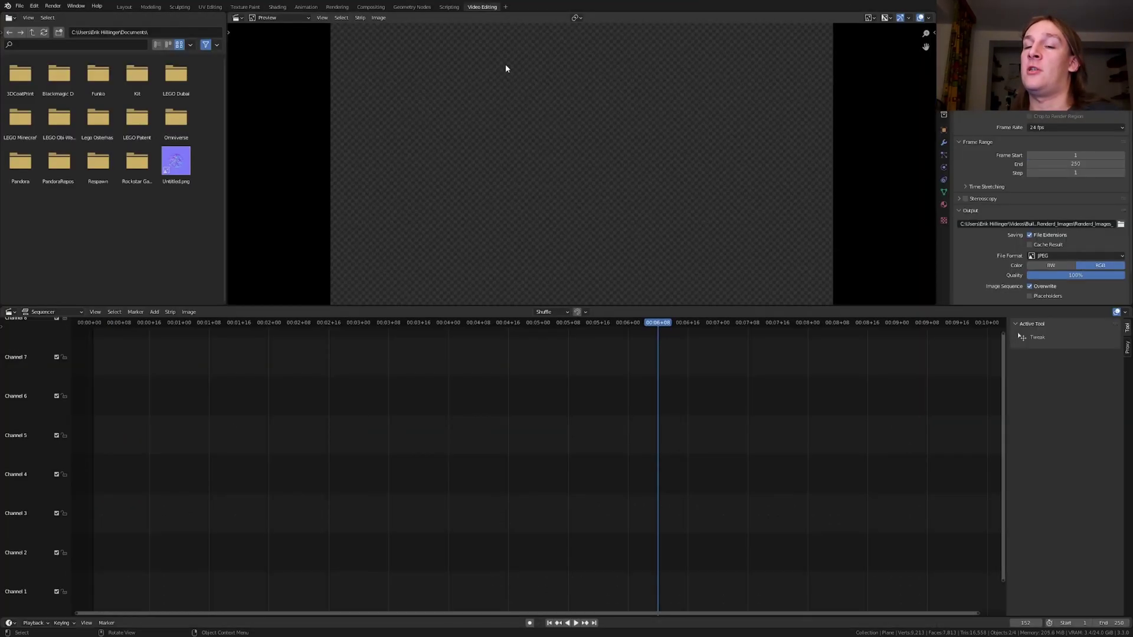
pyautogui.click(549, 622)
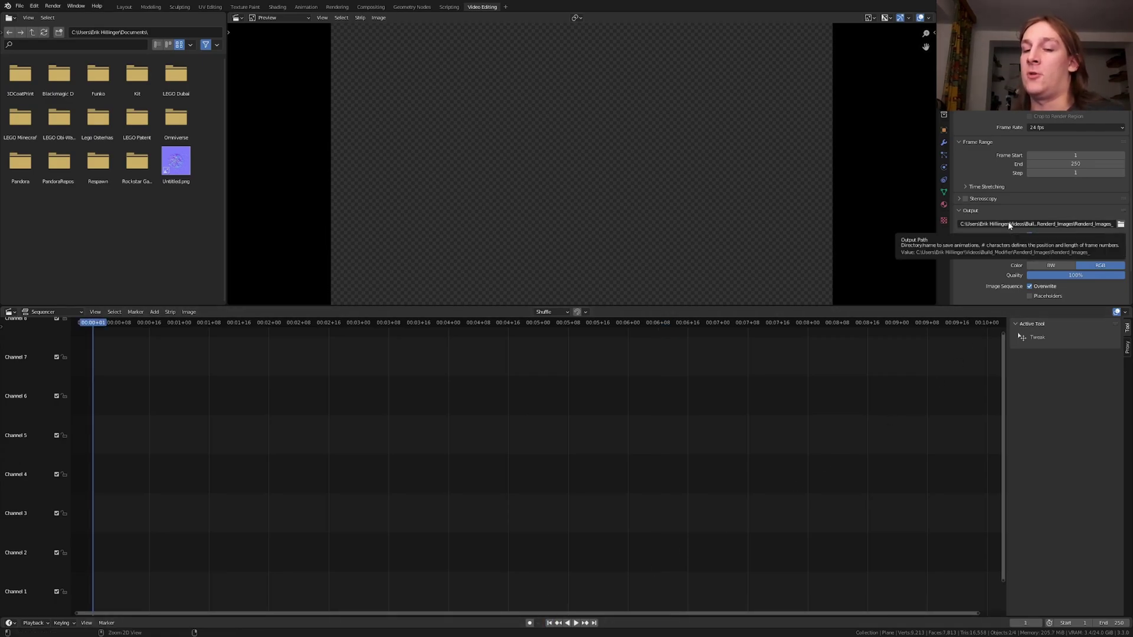
pyautogui.click(1052, 255)
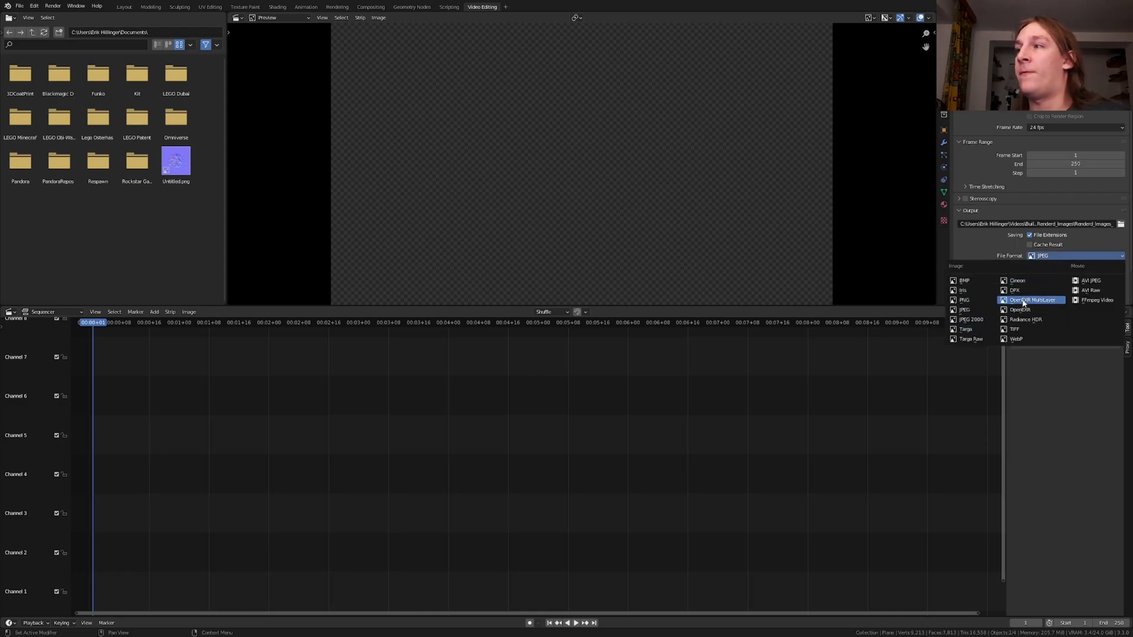
# Step: Switch output to FFmpeg Video with overridden colour management and Look None
pyautogui.click(1074, 301)
pyautogui.scroll(-1, 984, 266)
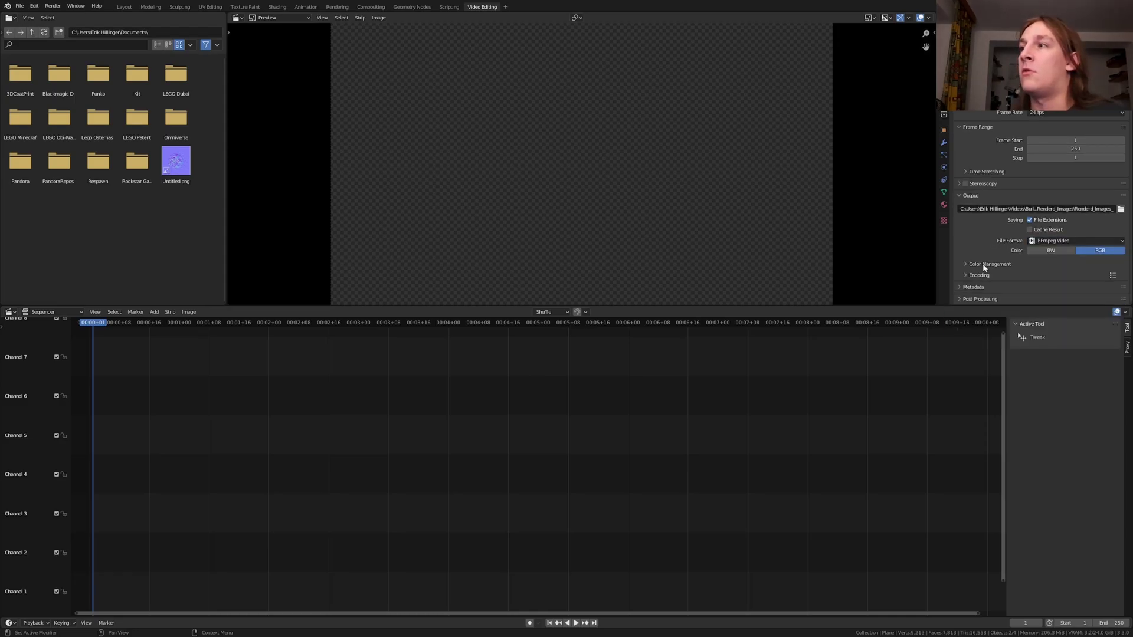
pyautogui.click(984, 265)
pyautogui.click(1086, 271)
pyautogui.scroll(-3, 1085, 271)
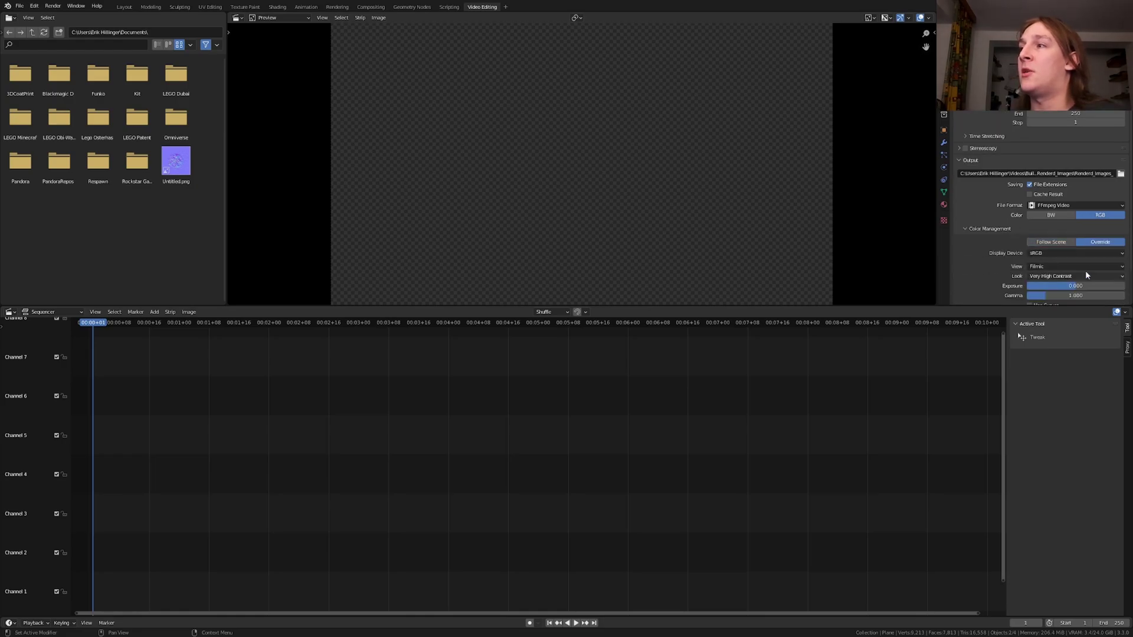
pyautogui.click(1052, 260)
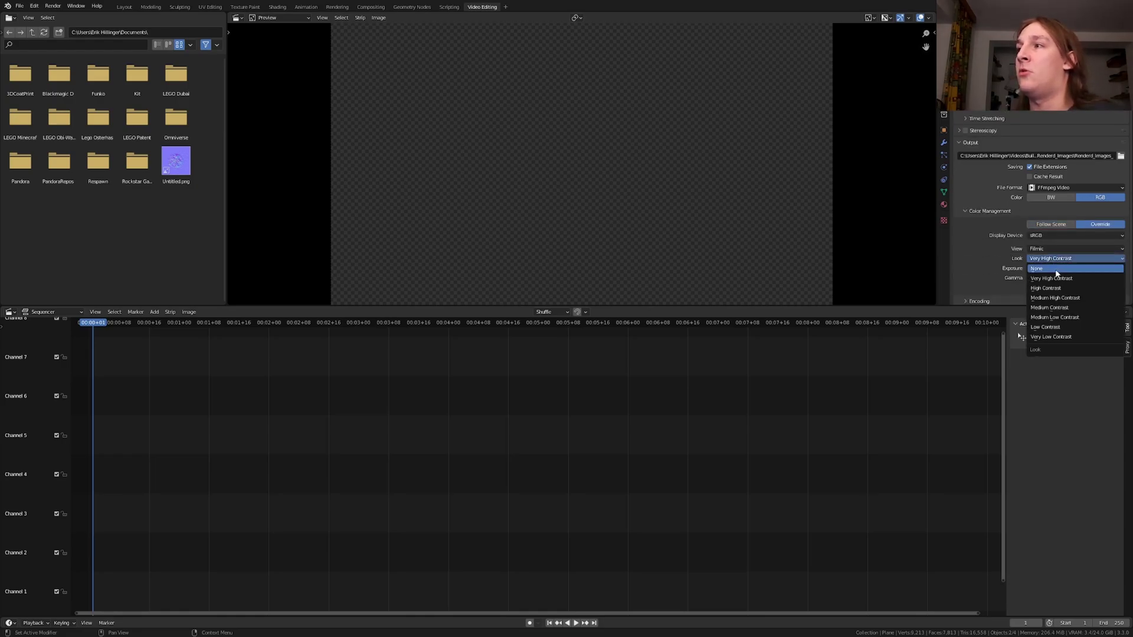
pyautogui.click(1047, 245)
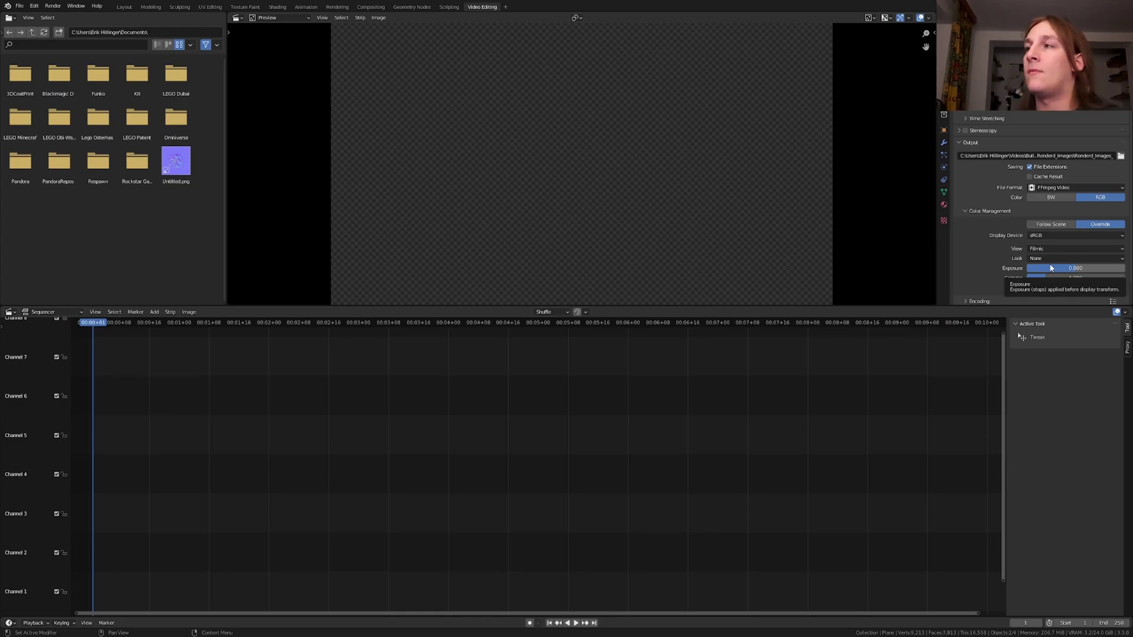
# Step: Set the encoding container to MPEG-4 and output quality to High Quality
pyautogui.scroll(-1, 1051, 268)
pyautogui.click(978, 274)
pyautogui.scroll(-3, 978, 274)
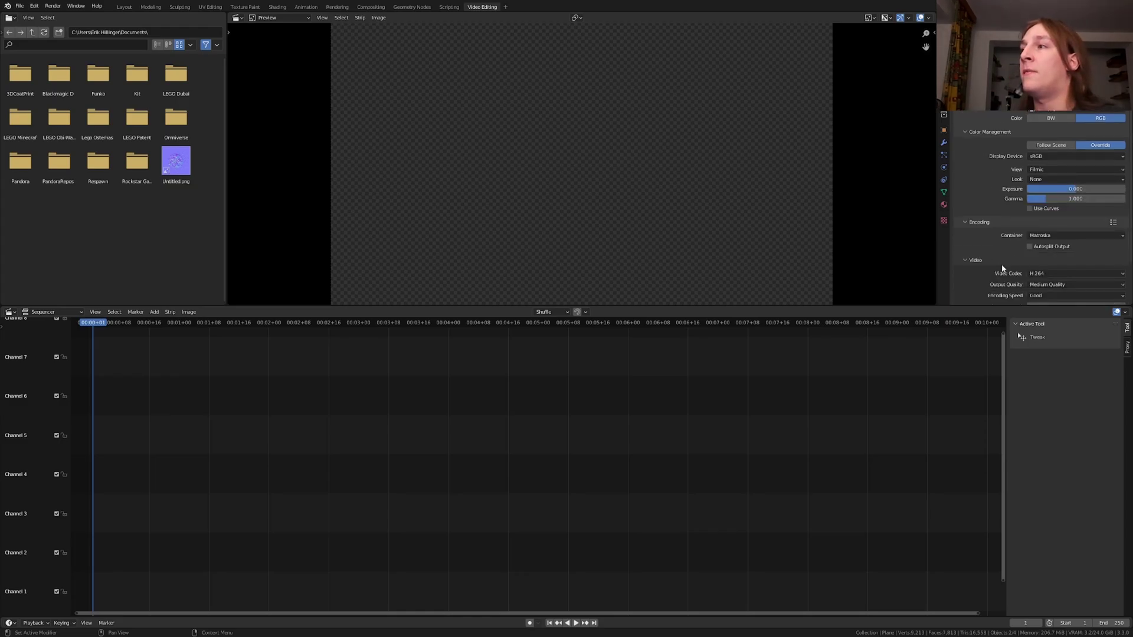
pyautogui.click(1065, 217)
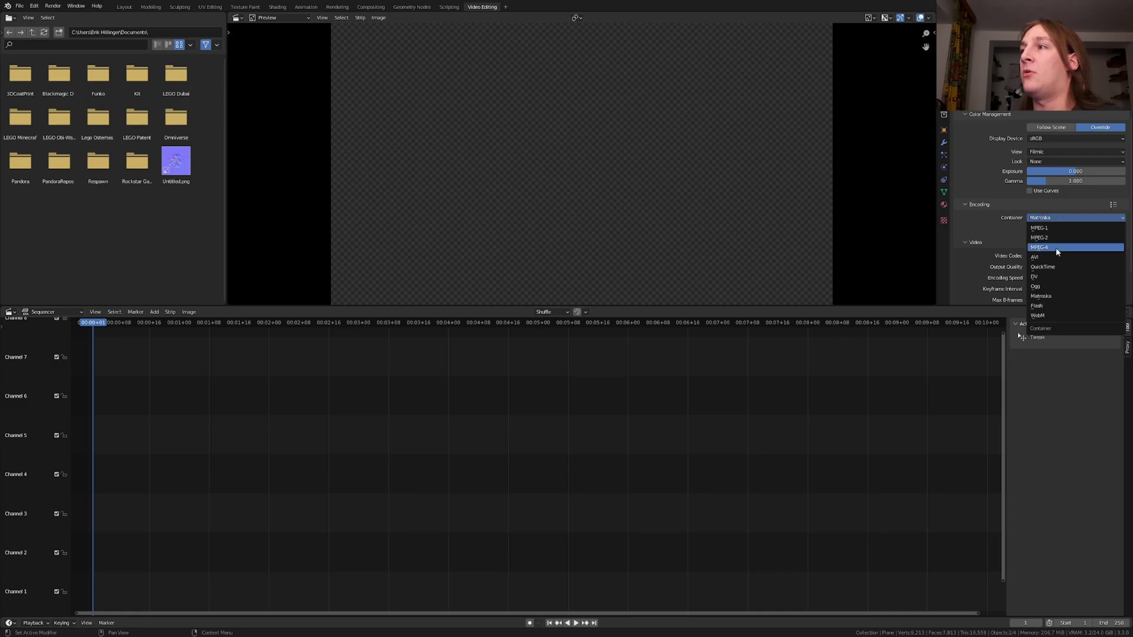
pyautogui.click(1056, 246)
pyautogui.scroll(-2, 1055, 247)
pyautogui.click(1063, 235)
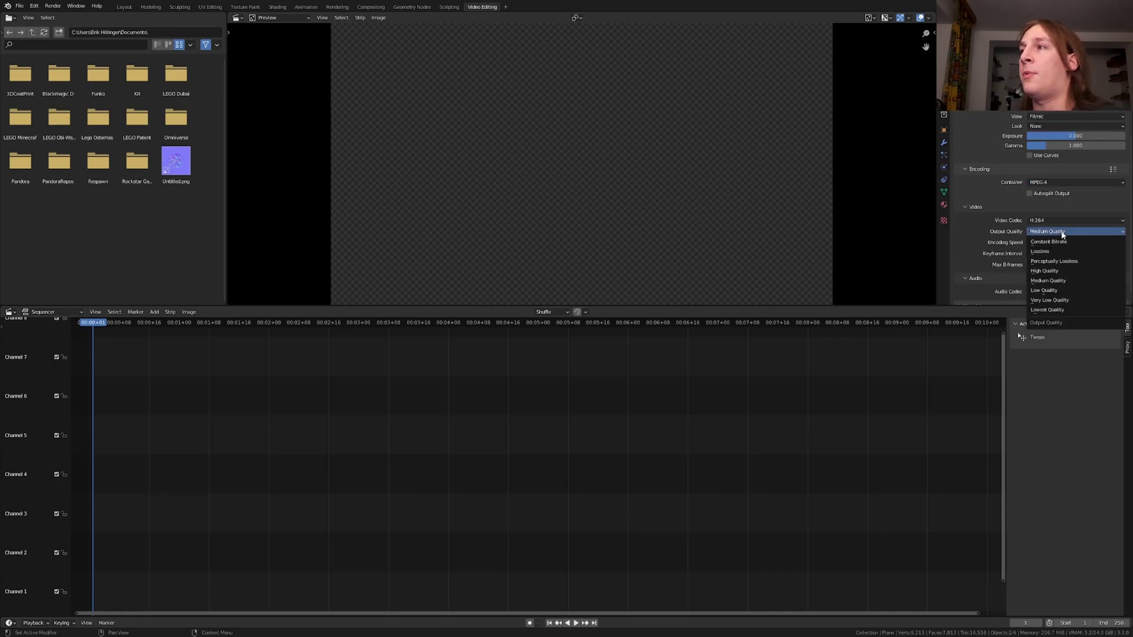
pyautogui.click(1060, 263)
pyautogui.scroll(-1, 1059, 251)
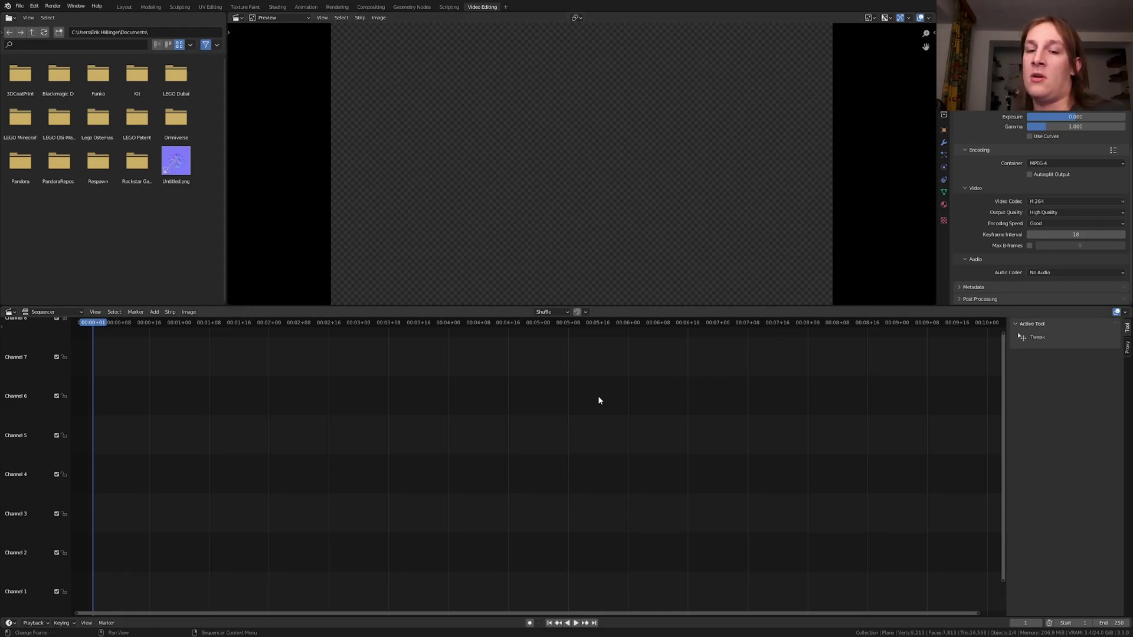
# Step: Add an Image/Sequence strip from the Renderd_Images folder with all rendered JPEG frames selected
pyautogui.hotkey('shift', 'a')
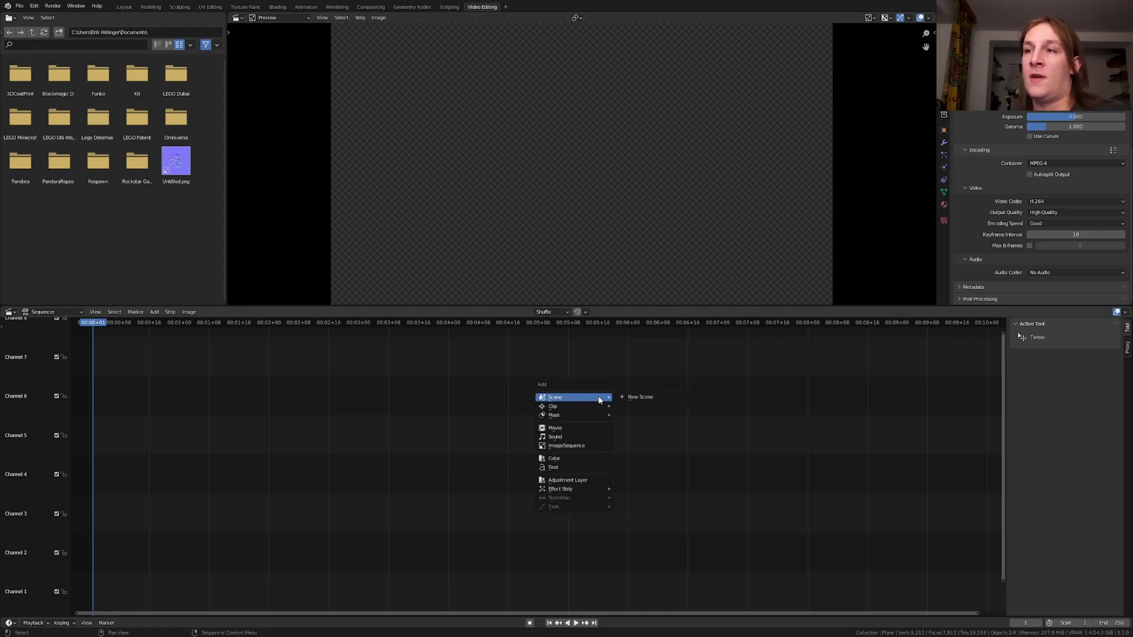
pyautogui.click(601, 450)
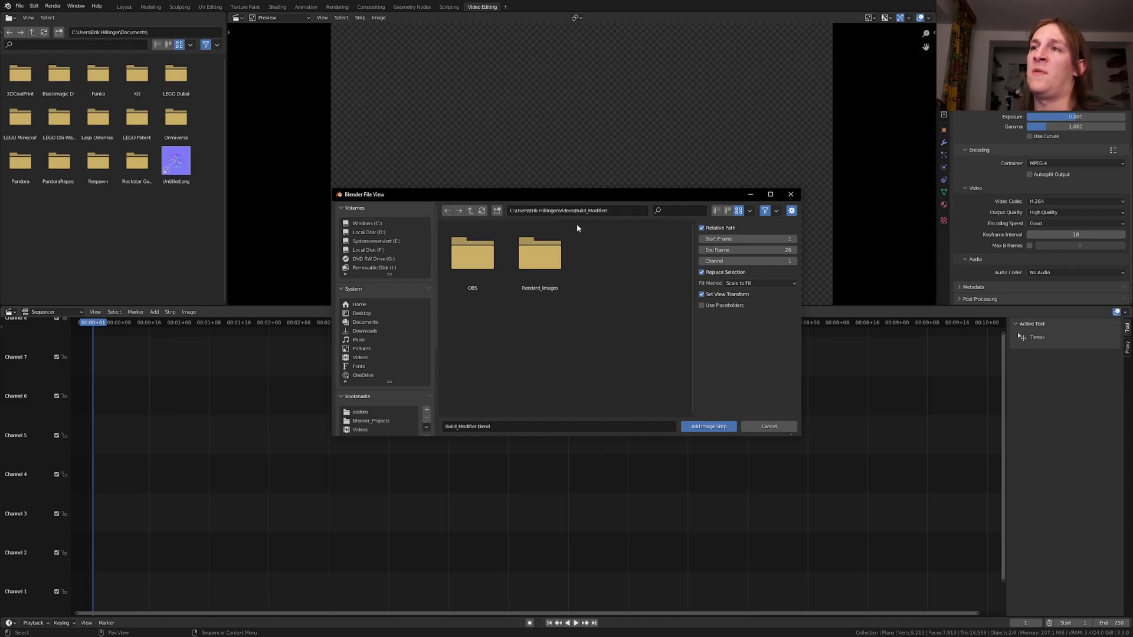
pyautogui.click(615, 211)
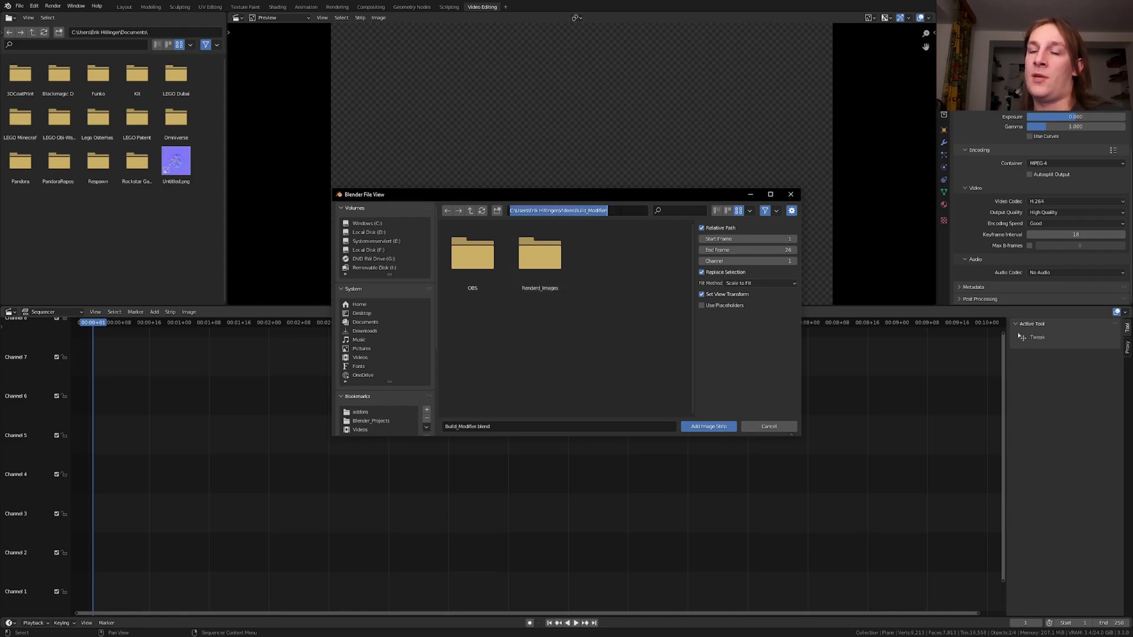
pyautogui.write('C:\\Users\\Erik Hillinger\\Videos\\Build_Modifier\\Renderd_Images\\Renderd_Images\\')
pyautogui.hotkey('ctrl', 'shift', 'Left')
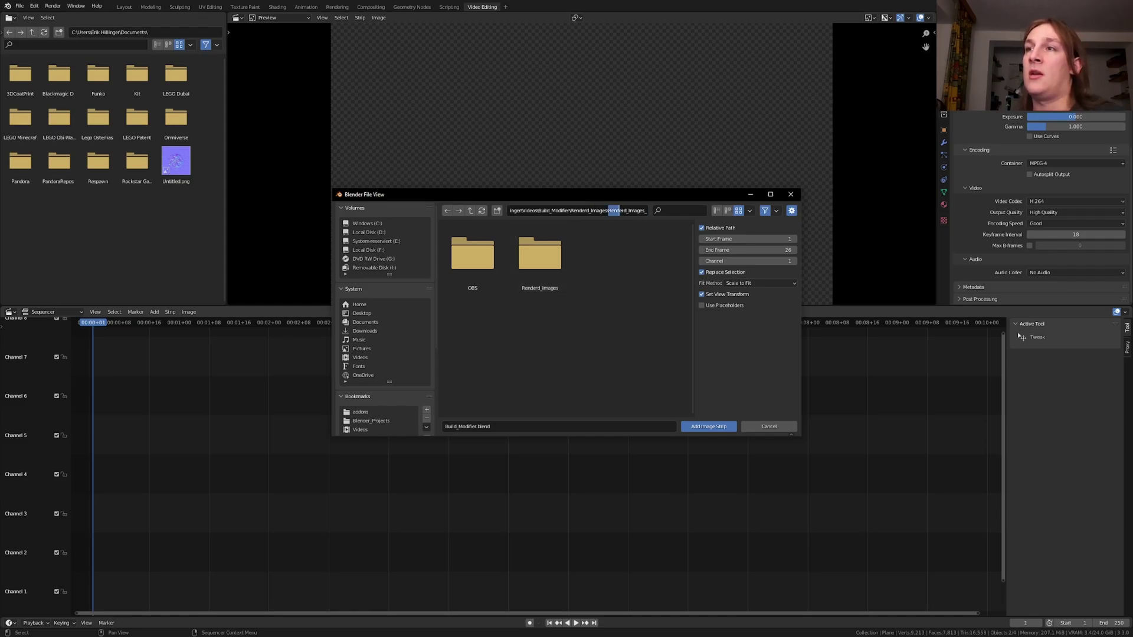
pyautogui.press('BackSpace')
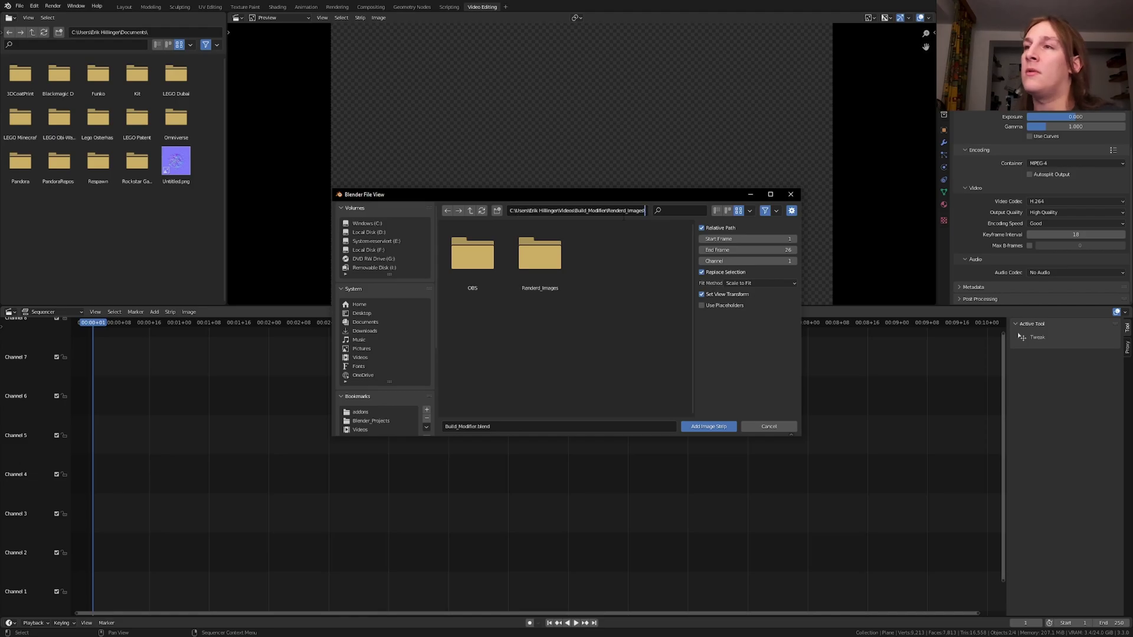
pyautogui.press('Return')
pyautogui.press('a')
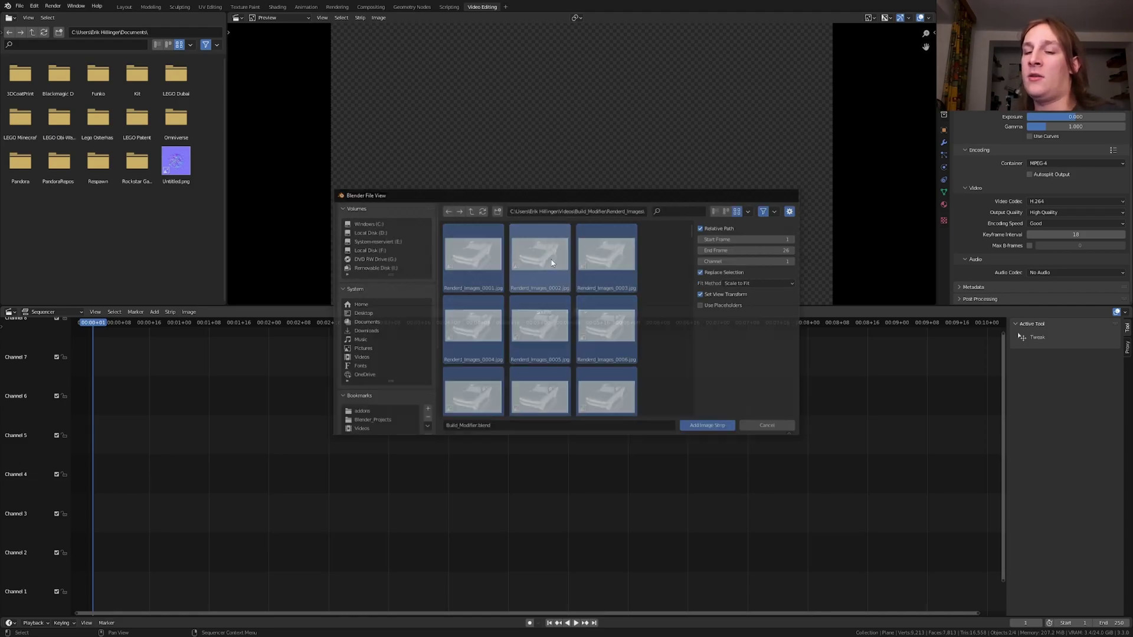
pyautogui.press('Return')
# Step: Save Build_Modifier.blend and render the sequencer animation out as the MPEG-4 video
pyautogui.hotkey('ctrl', 's')
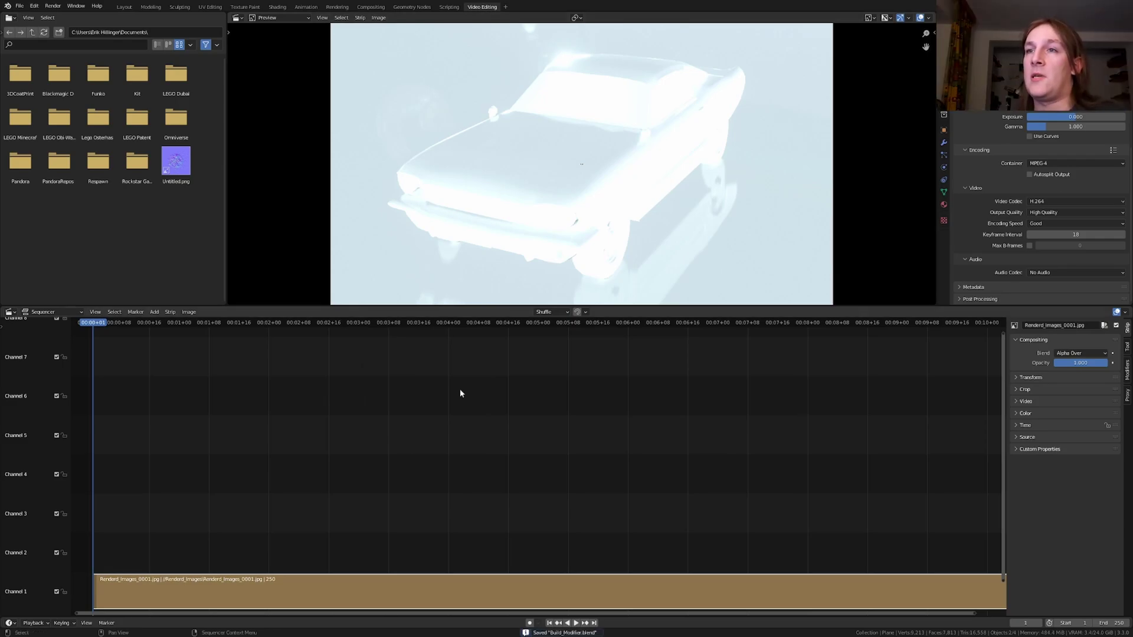
pyautogui.click(53, 6)
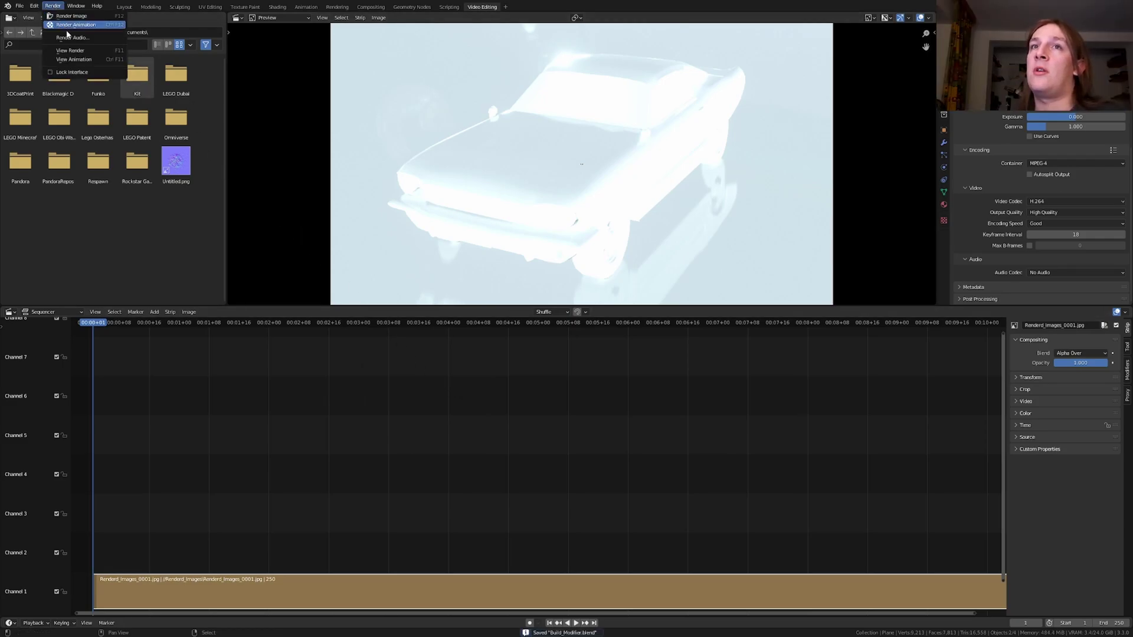
pyautogui.click(73, 25)
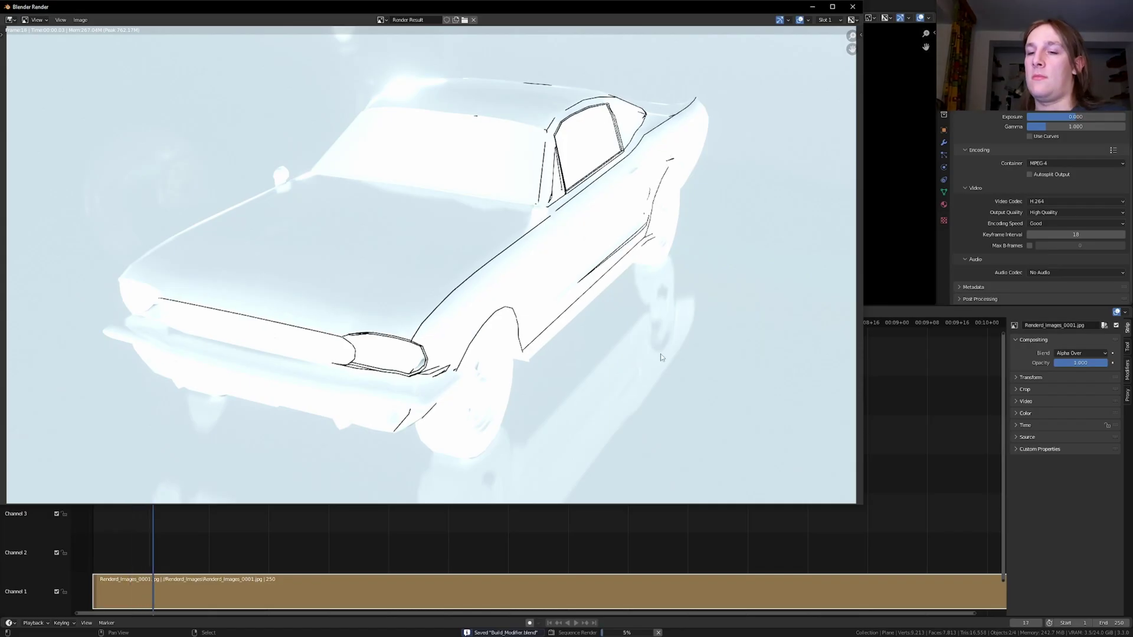